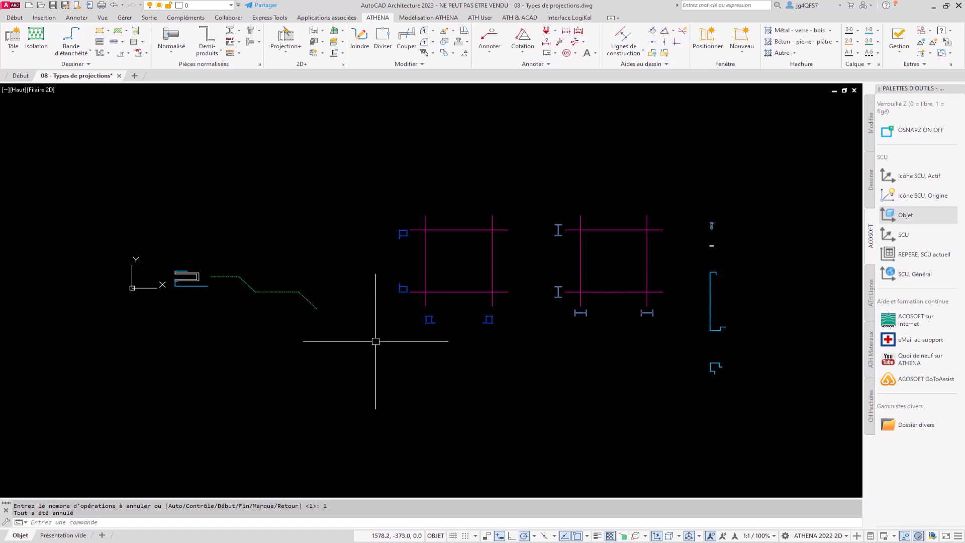
Start a contour projection of the upper angle, the U profile and the lower bent sheet along the green axis's first horizontal segment.
left_click(109, 54)
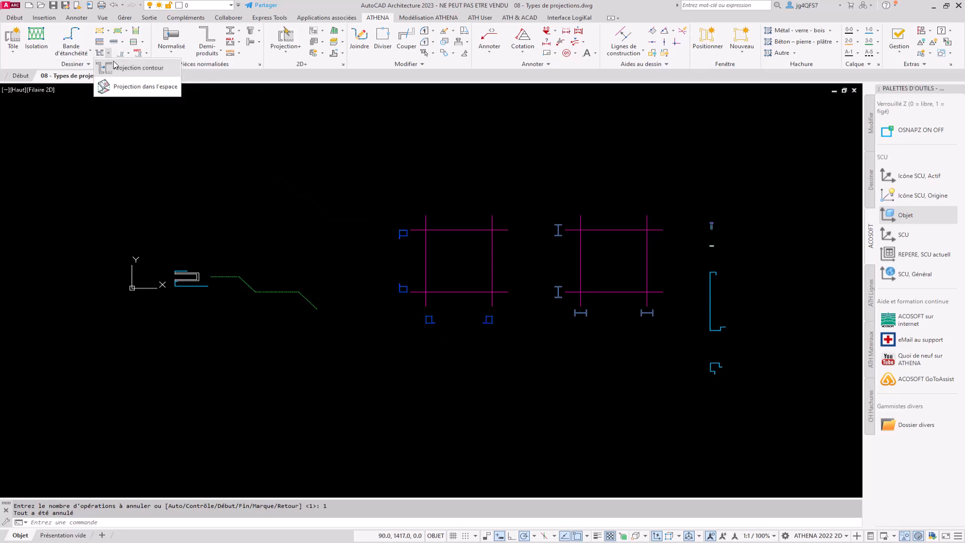
left_click(117, 67)
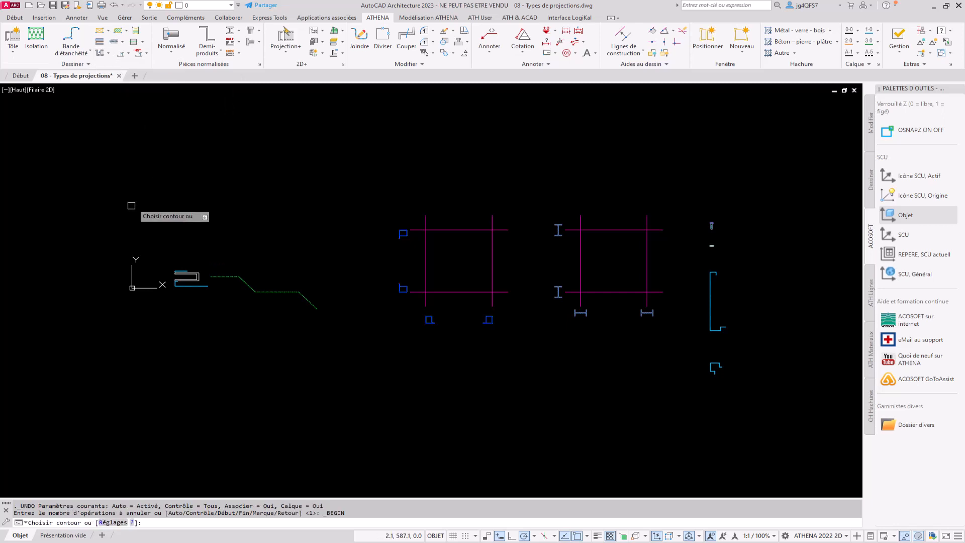
scroll(166, 252, "up", 5)
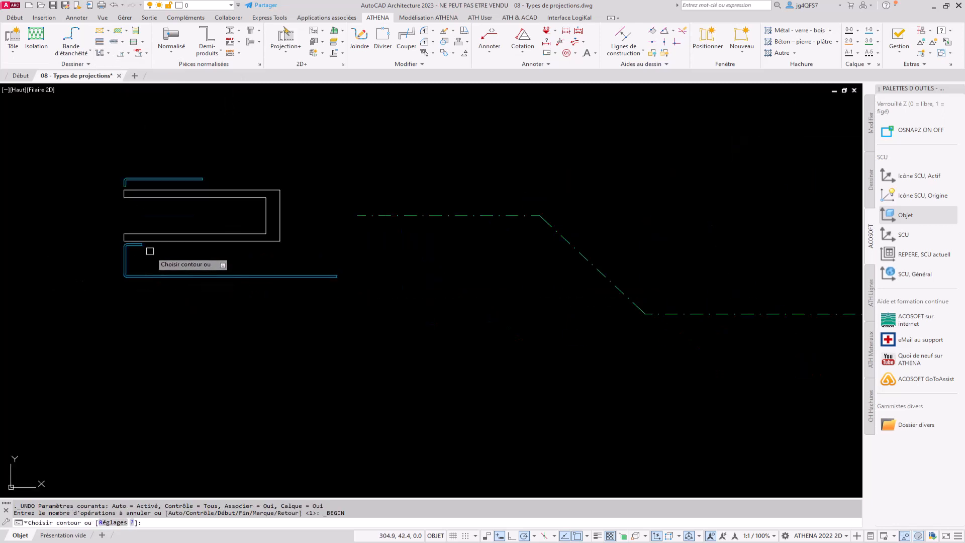
left_click(164, 179)
left_click(186, 189)
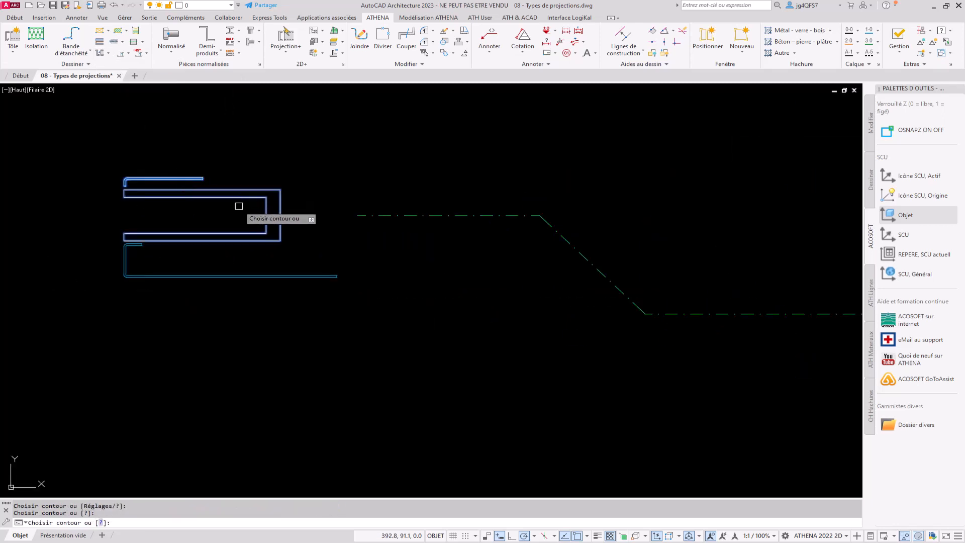
left_click(195, 276)
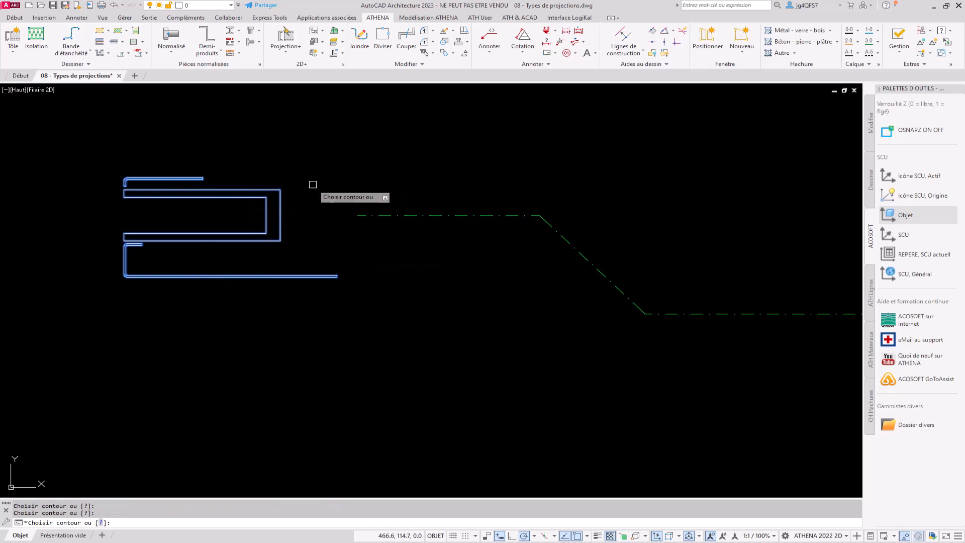
key("Return")
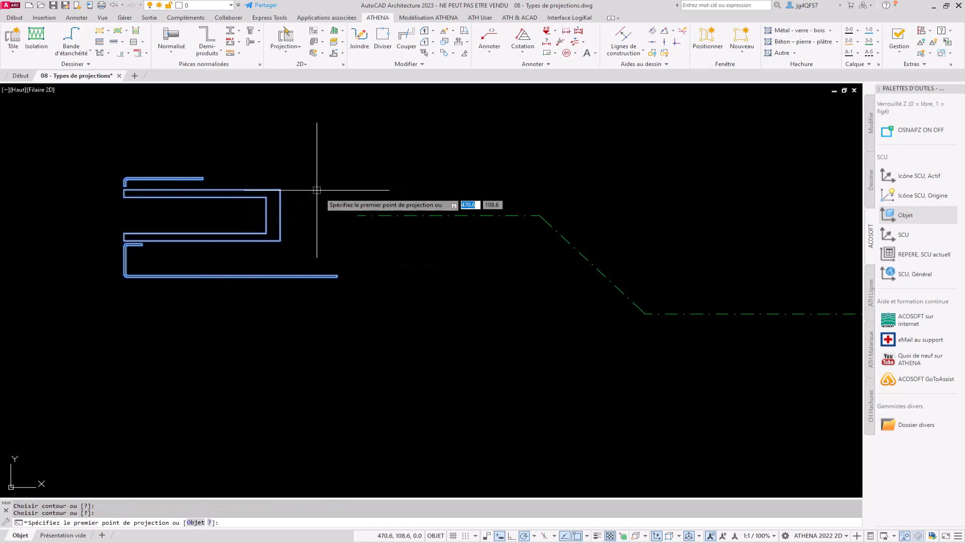
left_click(361, 215)
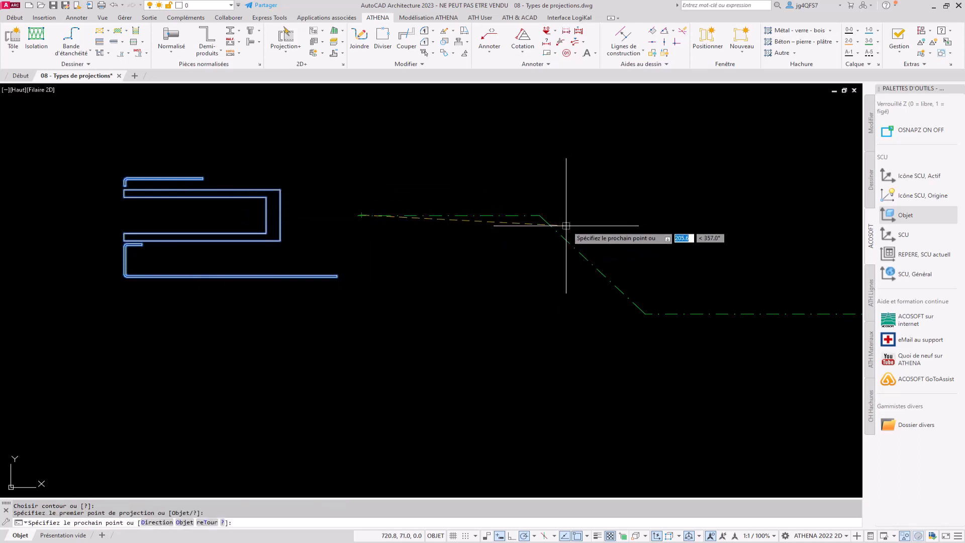
left_click(540, 216)
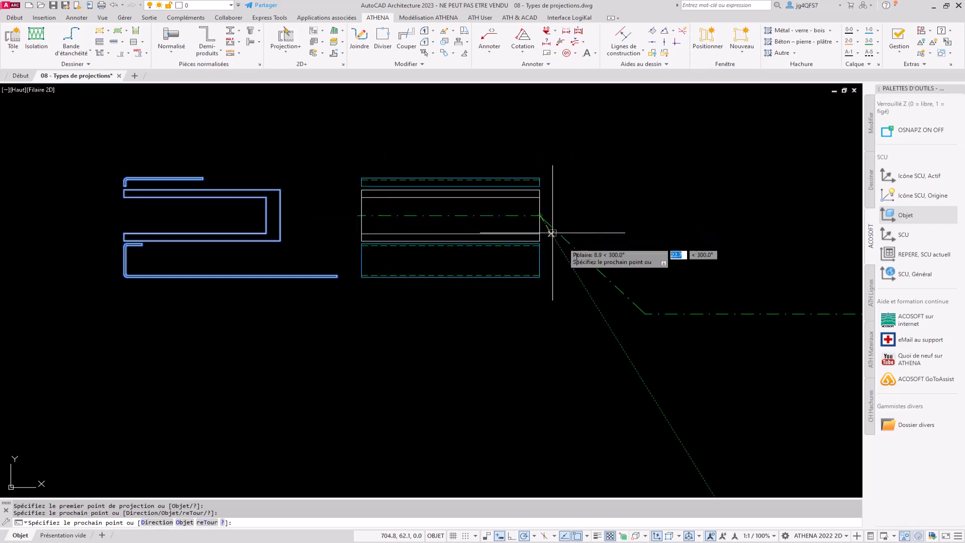
Continue the contour projection along the remaining three segments of the green axis and finish it at the axis's end.
left_click(645, 313)
mouse_move(734, 307)
middle_mouse_down()
mouse_move(601, 280)
mouse_move(444, 280)
middle_mouse_up()
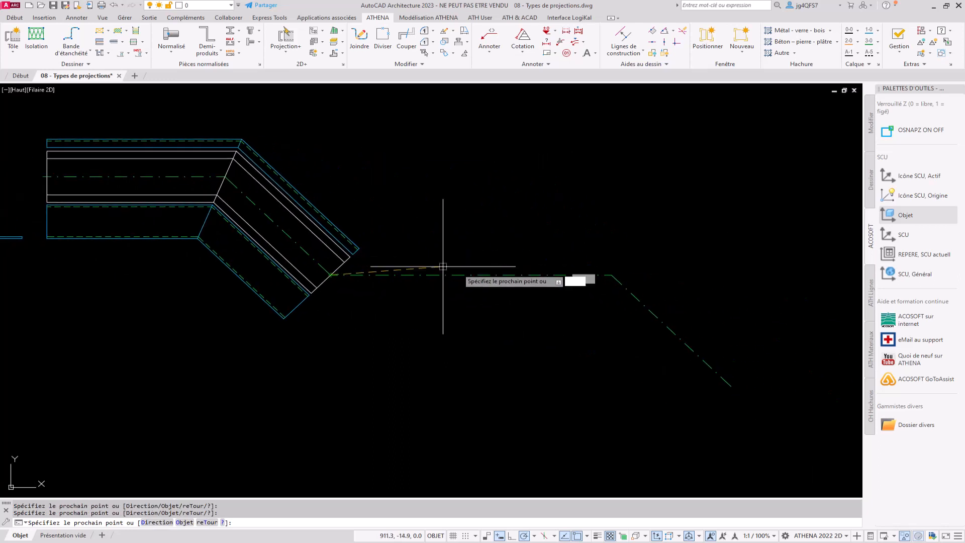
left_click(611, 275)
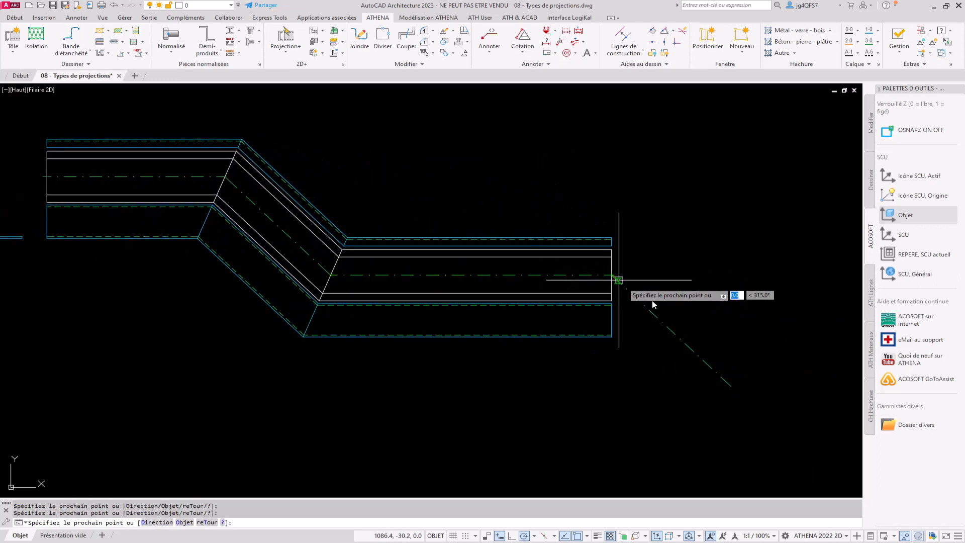
left_click(732, 383)
key("Return")
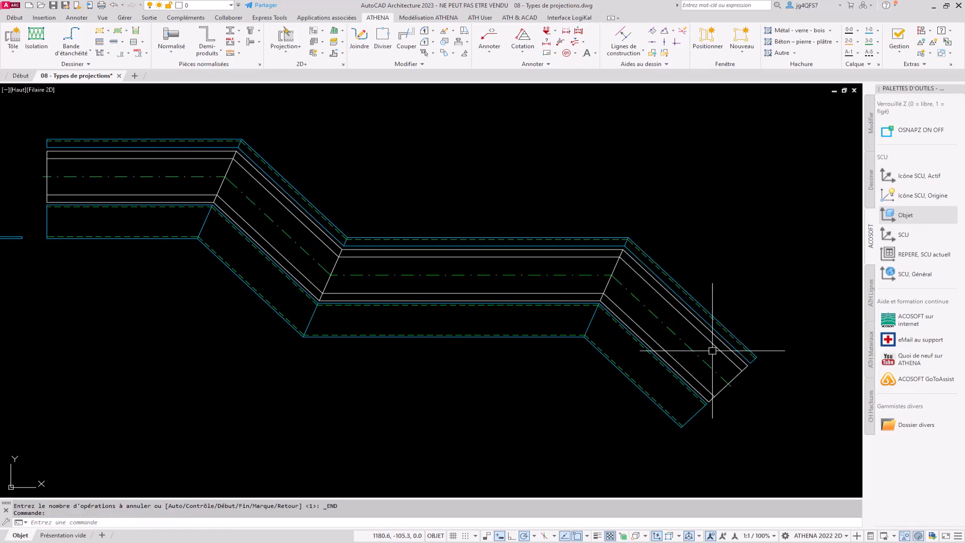
Project both contours of the box profile below the first magenta grid along the grid's left axis, starting at the lower-left intersection.
scroll(396, 350, "down", 4)
middle_click_drag(758, 322, 355, 261)
scroll(390, 284, "up", 5)
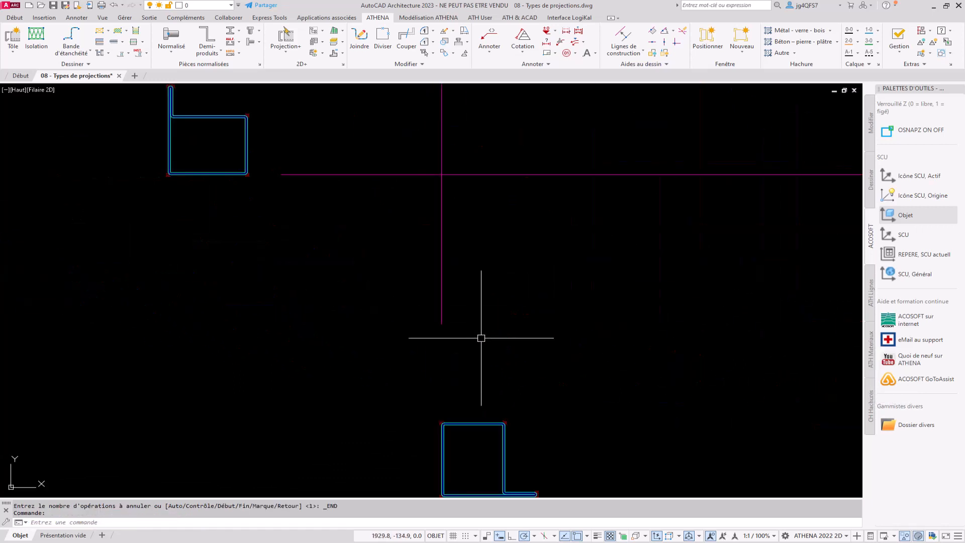
middle_click_drag(493, 360, 374, 263)
key("Return")
left_click(367, 325)
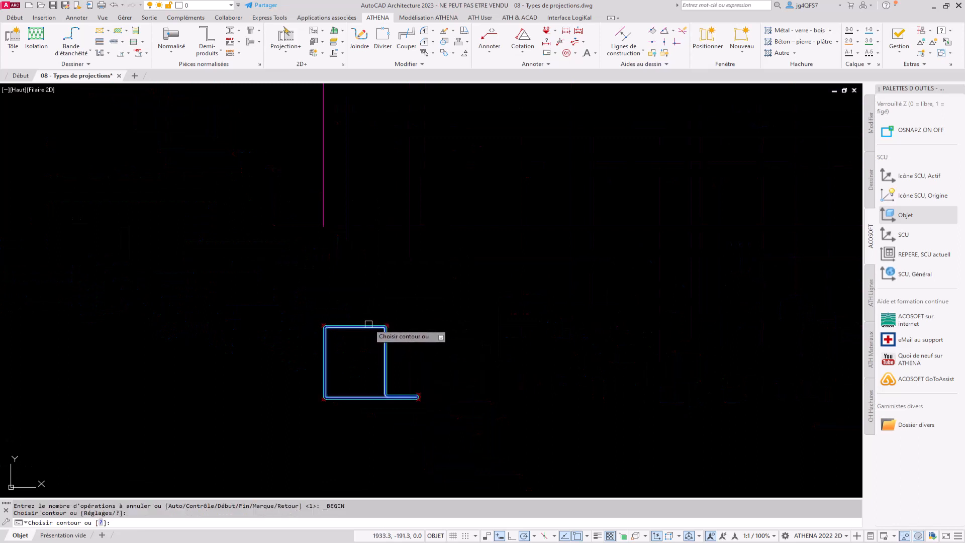
left_click(368, 324)
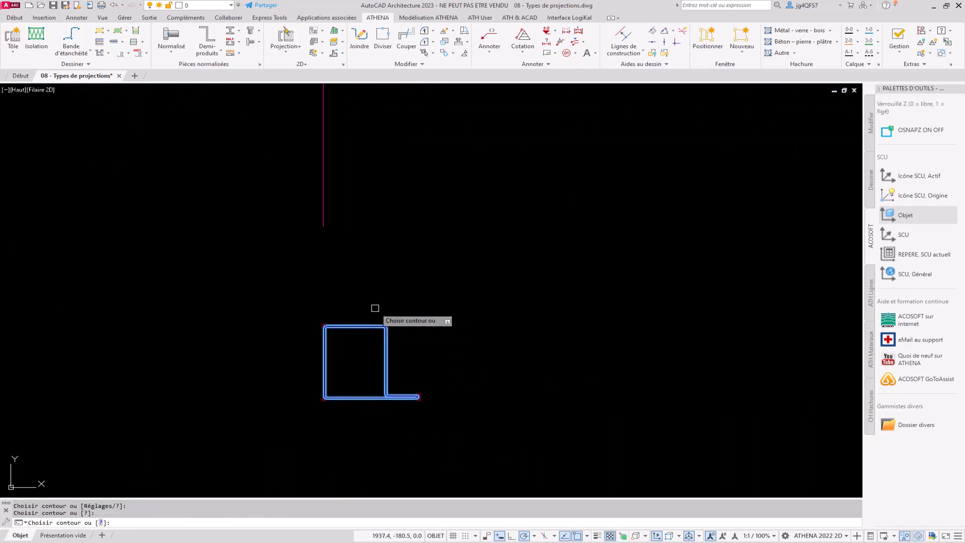
key("Return")
scroll(387, 259, "down", 5)
middle_click_drag(402, 212, 304, 363)
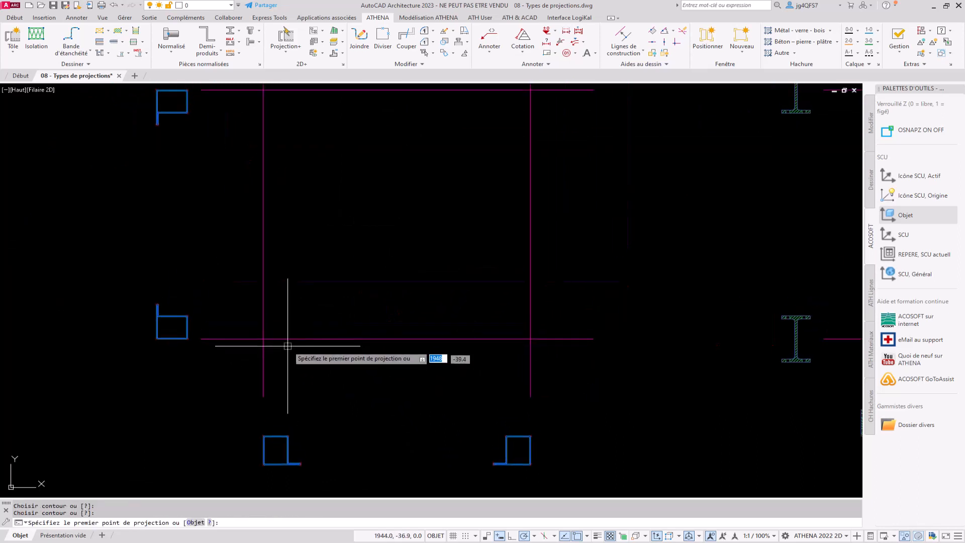
left_click(263, 339)
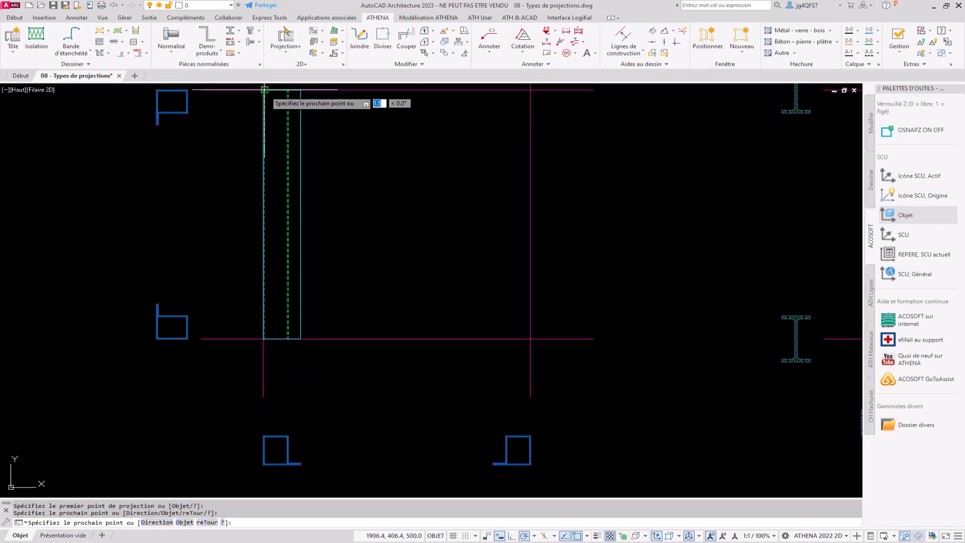
Continue the box profile projection through the upper-right and lower-right intersections and close the frame at its starting corner.
left_click(530, 90)
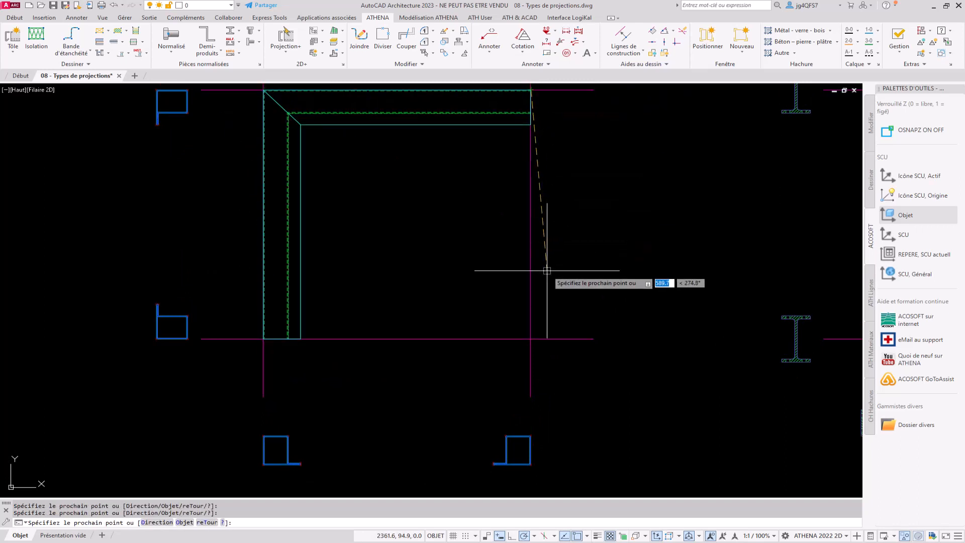
left_click(530, 338)
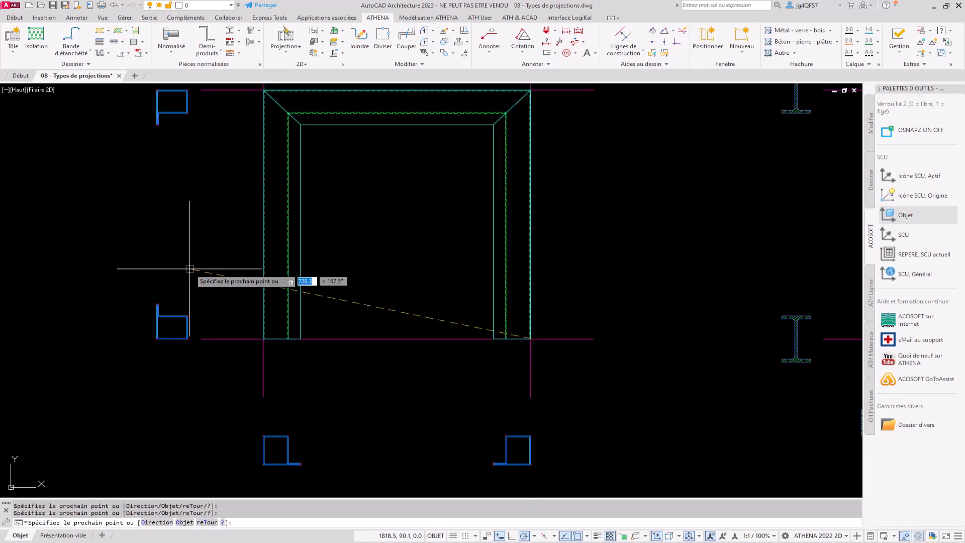
scroll(262, 345, "up", 8)
left_click(263, 339)
scroll(263, 339, "down", 6)
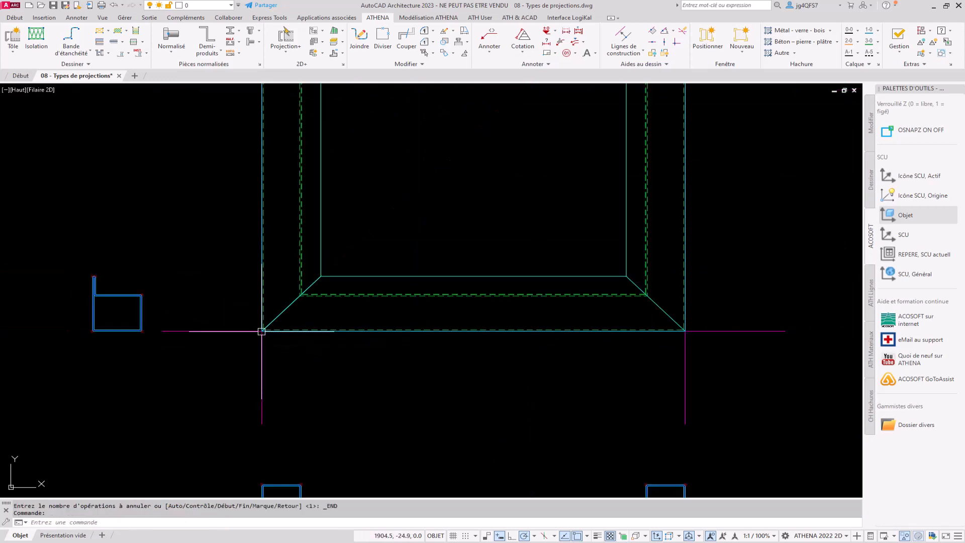
scroll(261, 331, "down", 2)
middle_click_drag(407, 236, 413, 285)
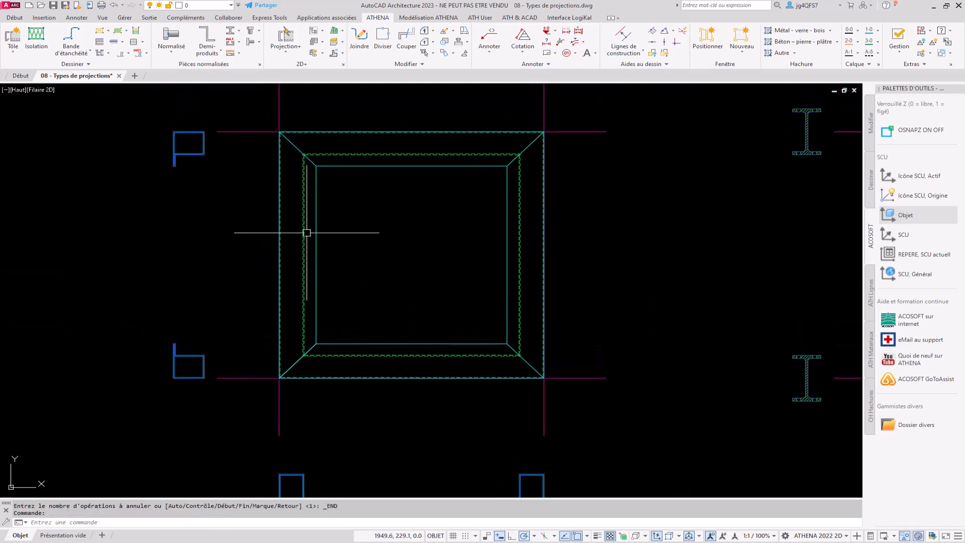
Select the projected frame's outlines, hidden lines and corner line to examine how they are grouped, then clear the selection.
left_click(368, 311)
left_click(446, 351)
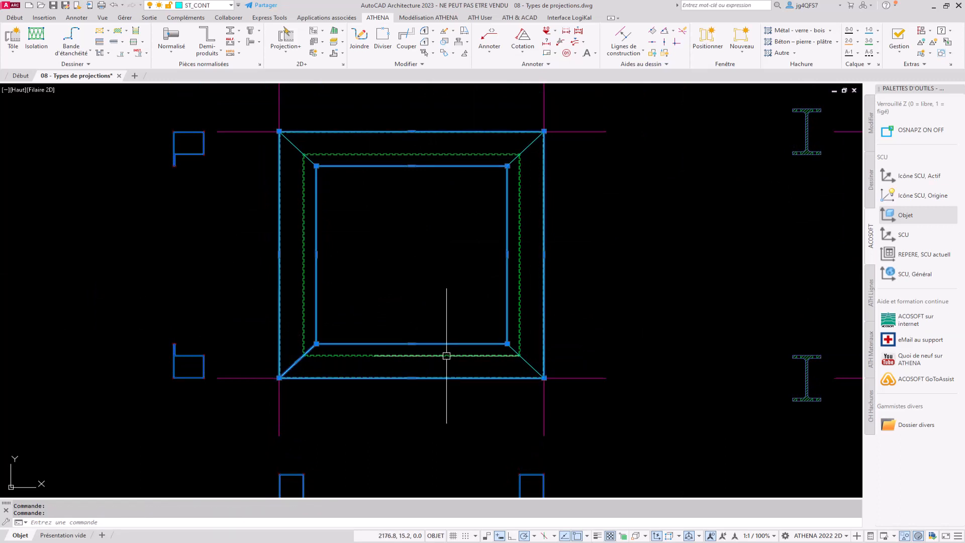
left_click(532, 365)
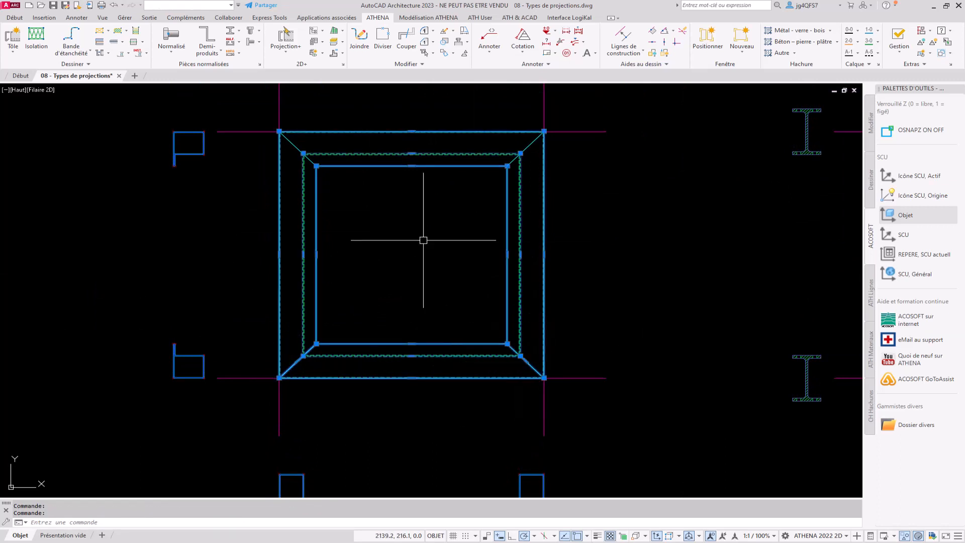
key("Escape")
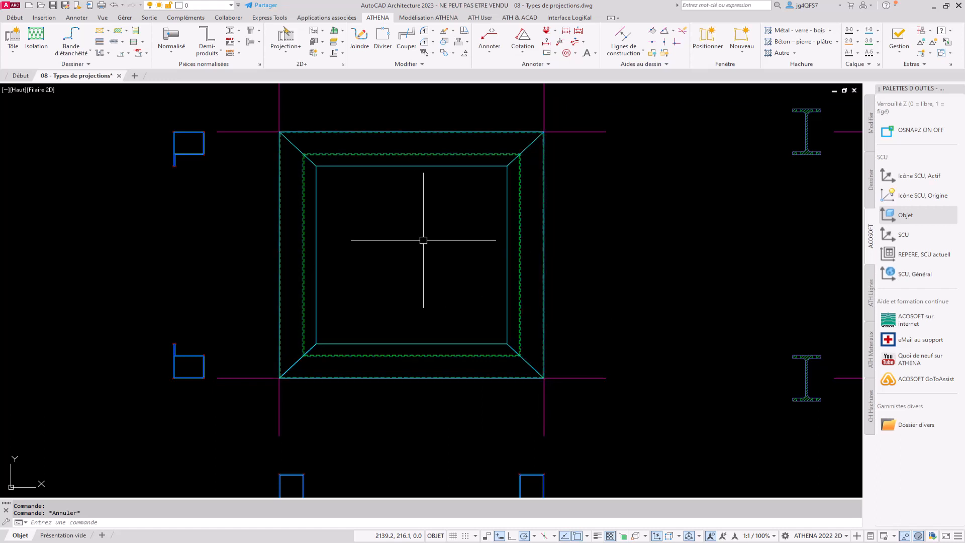
Project the two I-profiles beside the second magenta grid as horizontal ATHENA beams spanning from its left to its right vertical axis.
scroll(423, 240, "down", 2)
middle_click_drag(711, 237, 347, 249)
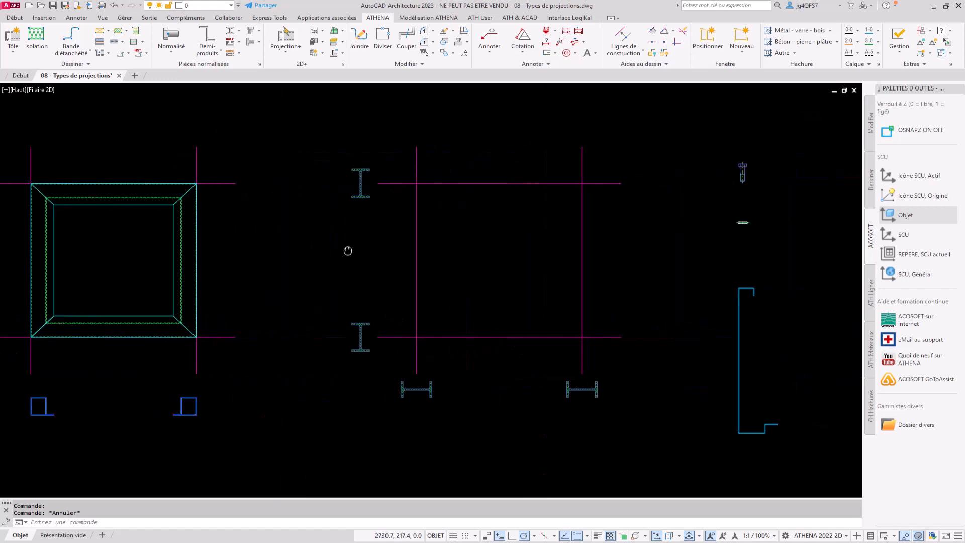
scroll(441, 247, "up", 2)
middle_click_drag(455, 276, 417, 276)
scroll(401, 274, "down", 2)
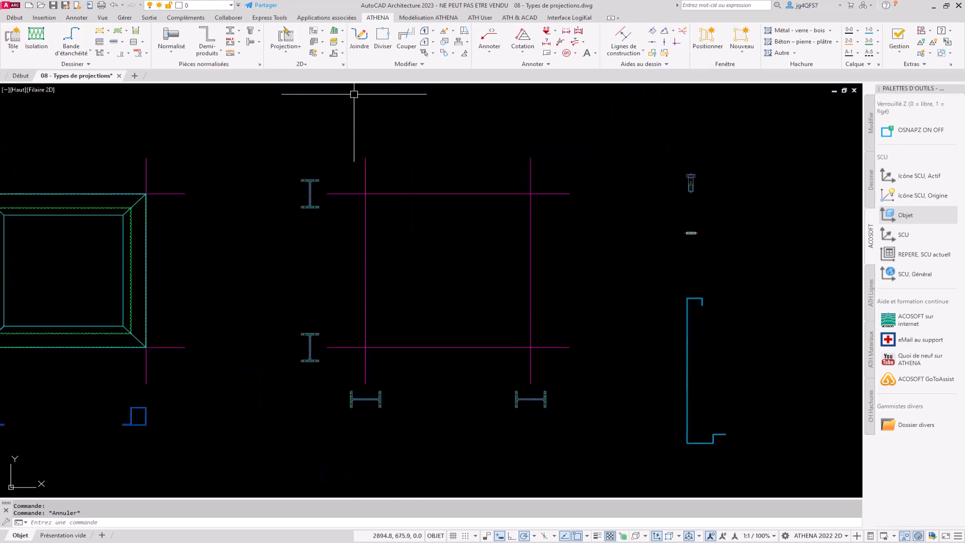
left_click(303, 52)
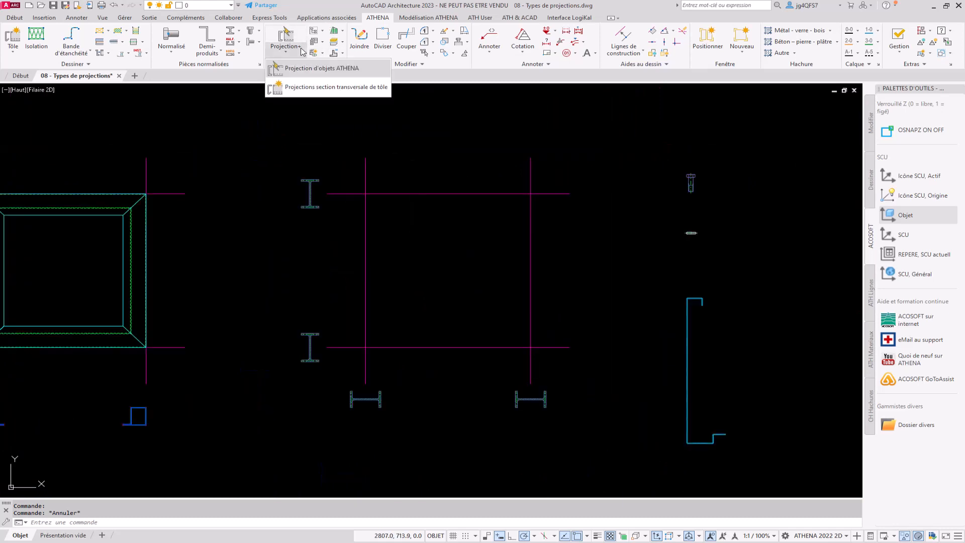
left_click(324, 72)
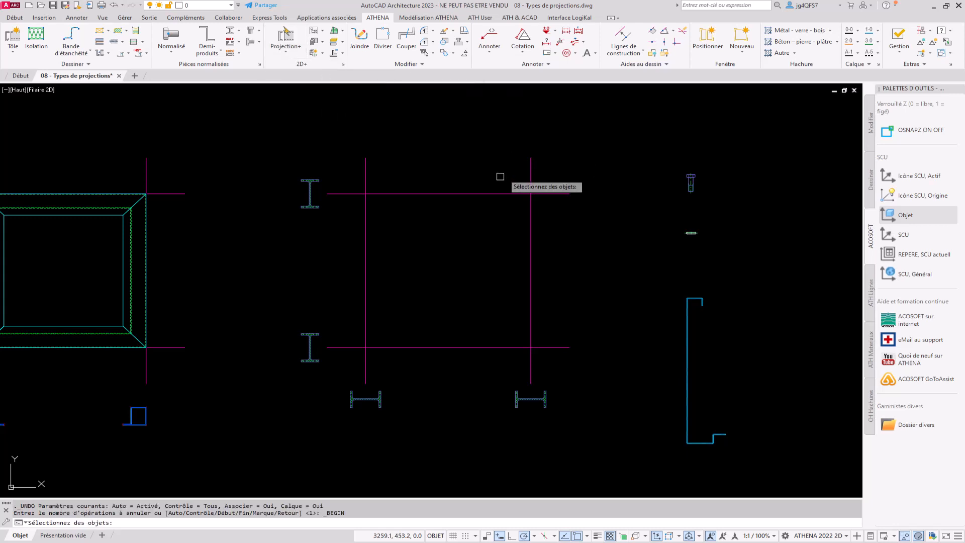
left_click(310, 208)
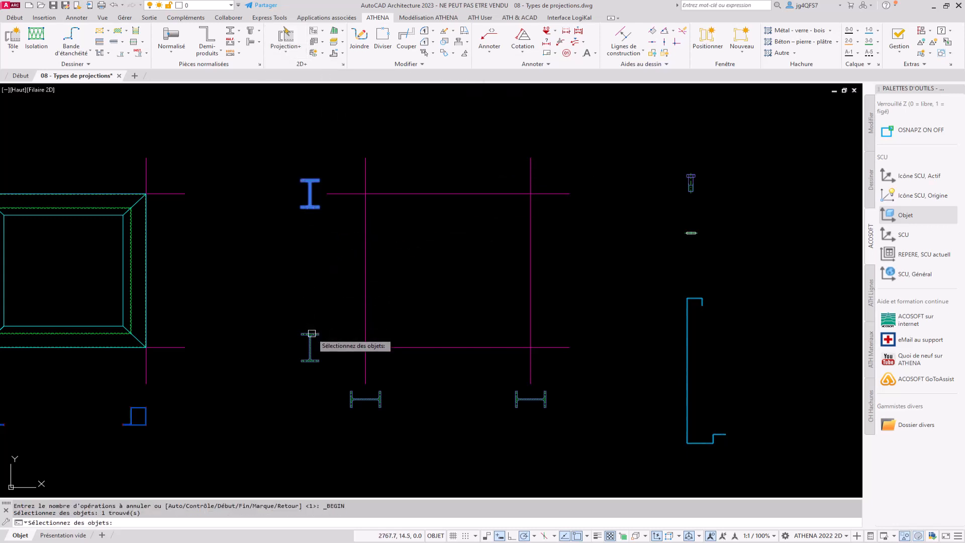
left_click(310, 339)
key("Return")
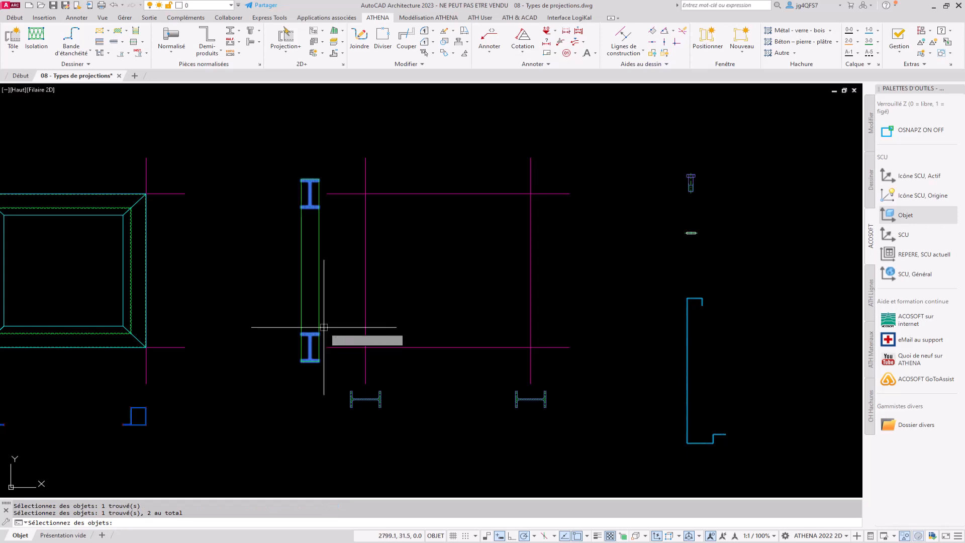
left_click(365, 270)
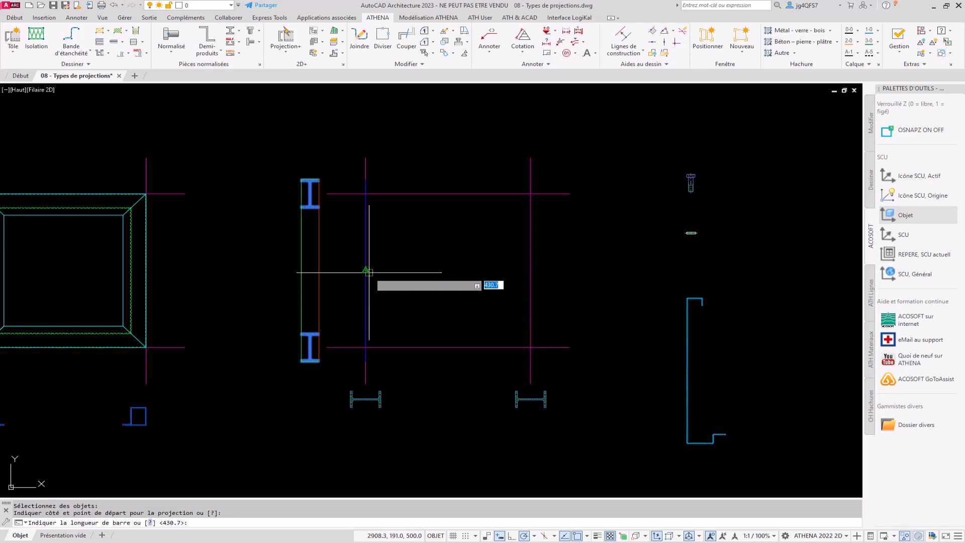
left_click(531, 270)
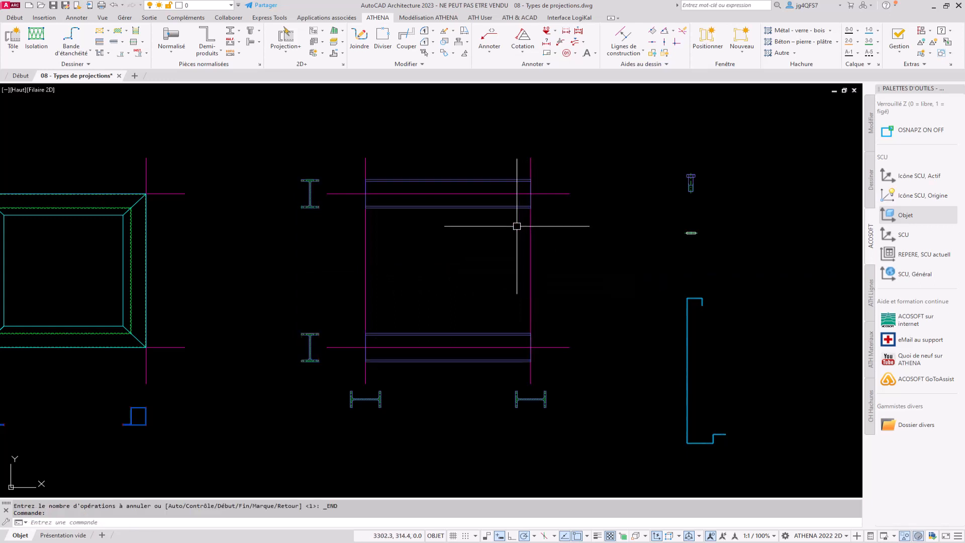
Inspect the standard part properties of the upper projected beam and close them without changes.
double_click(502, 207)
left_click(529, 241)
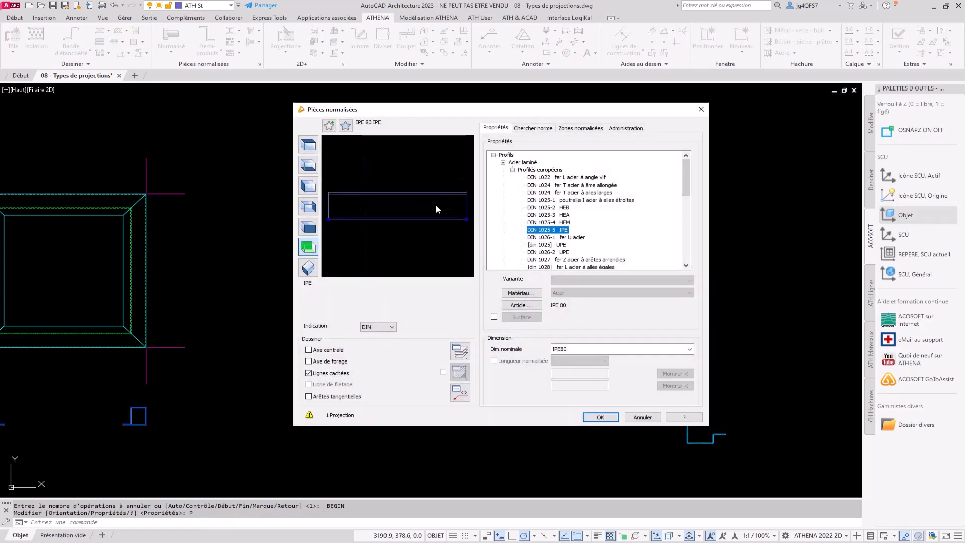
key("Escape")
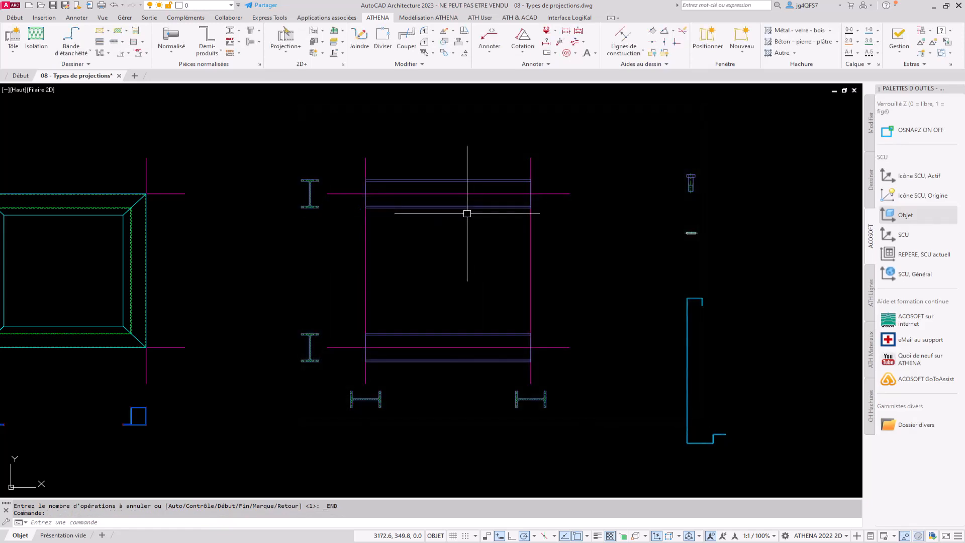
Project the two I-profiles below the second grid as vertical ATHENA beams between the lower and upper horizontal beams.
left_click(285, 36)
left_click(372, 400)
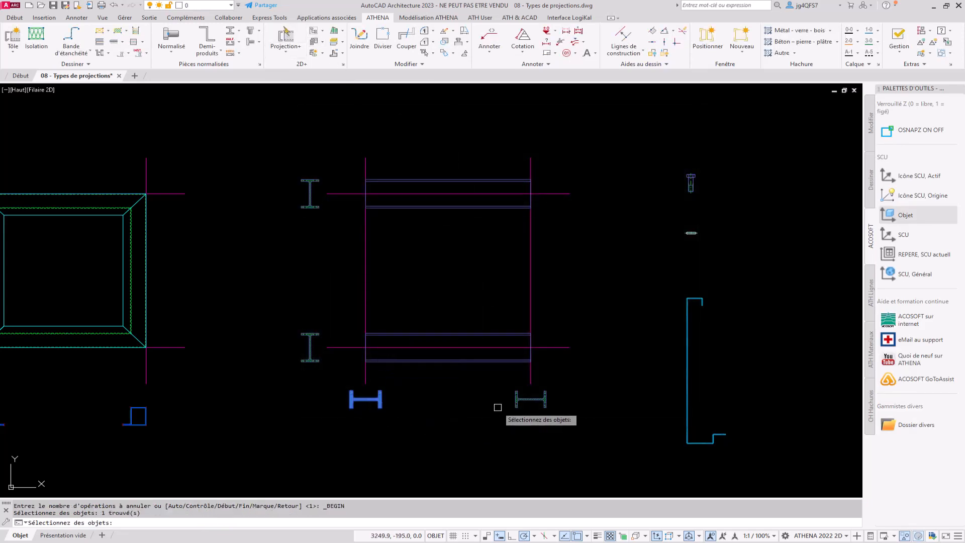
left_click(525, 400)
key("Return")
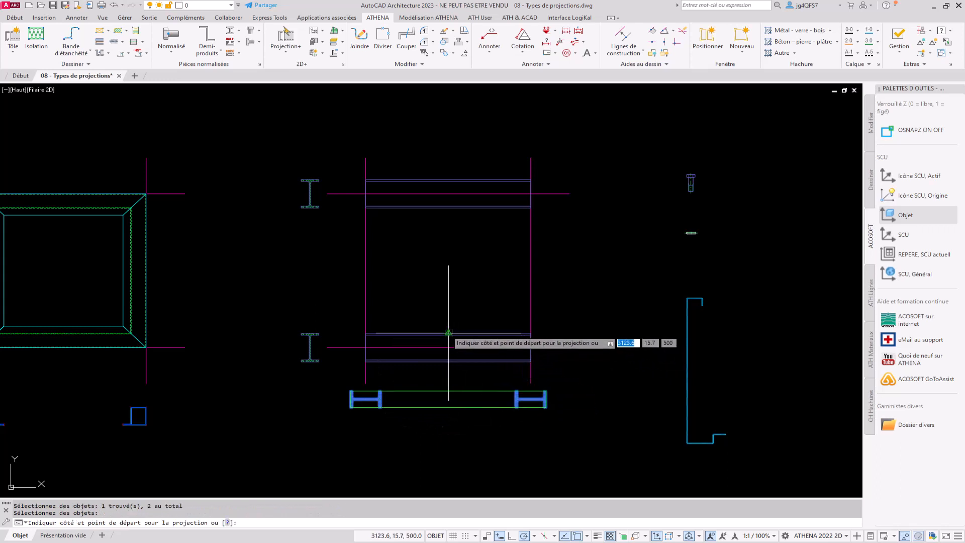
left_click(450, 210)
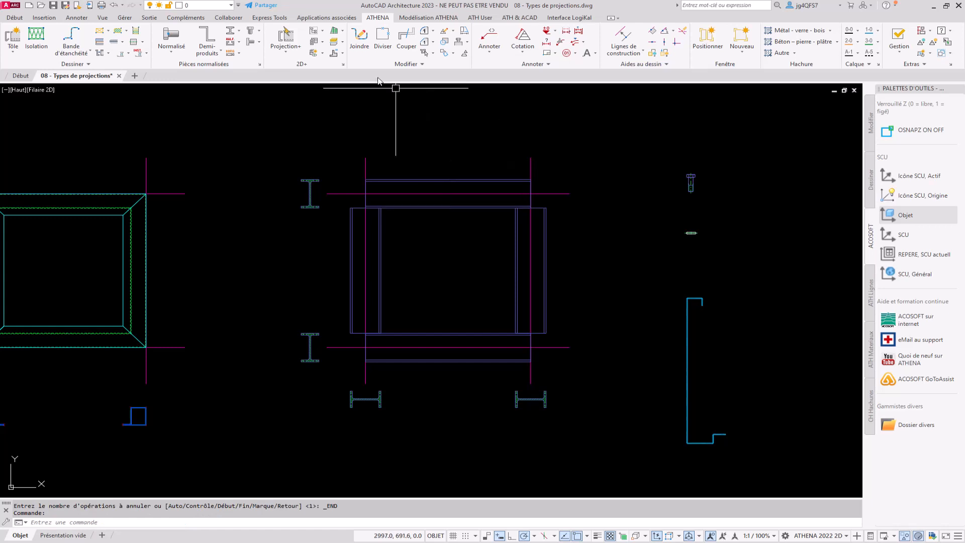
Cut the upper beam and the left vertical beam against each other at the upper-left corner with a Biais mitre.
left_click(322, 41)
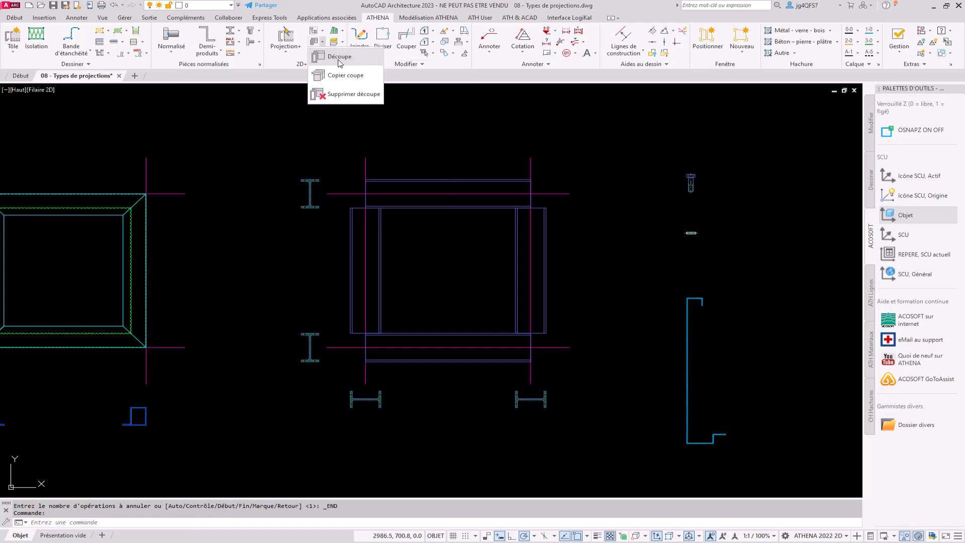
left_click(339, 58)
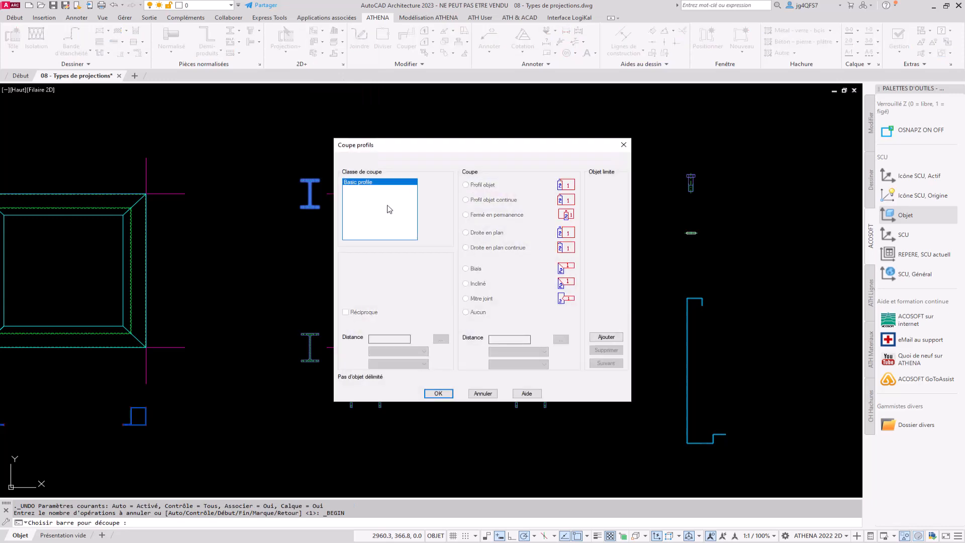
left_click(607, 338)
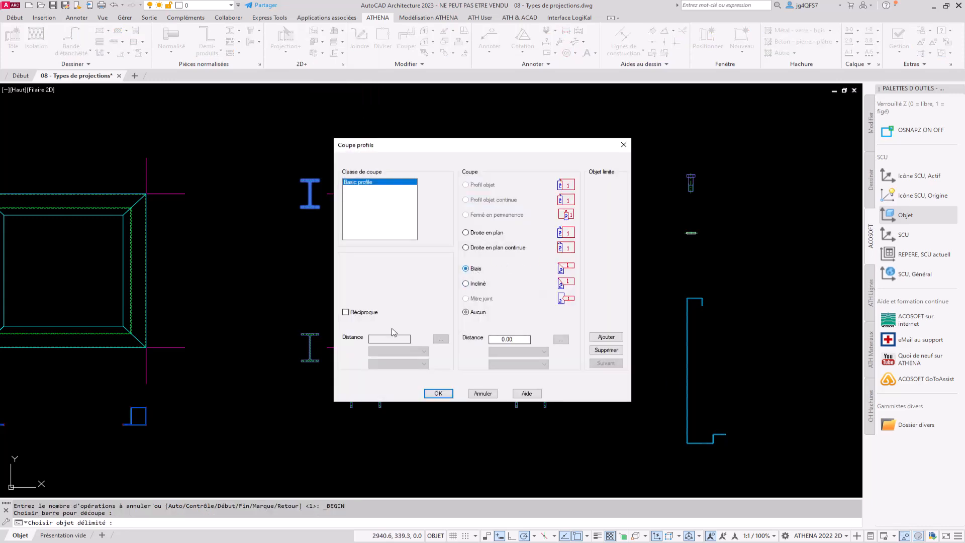
left_click(439, 395)
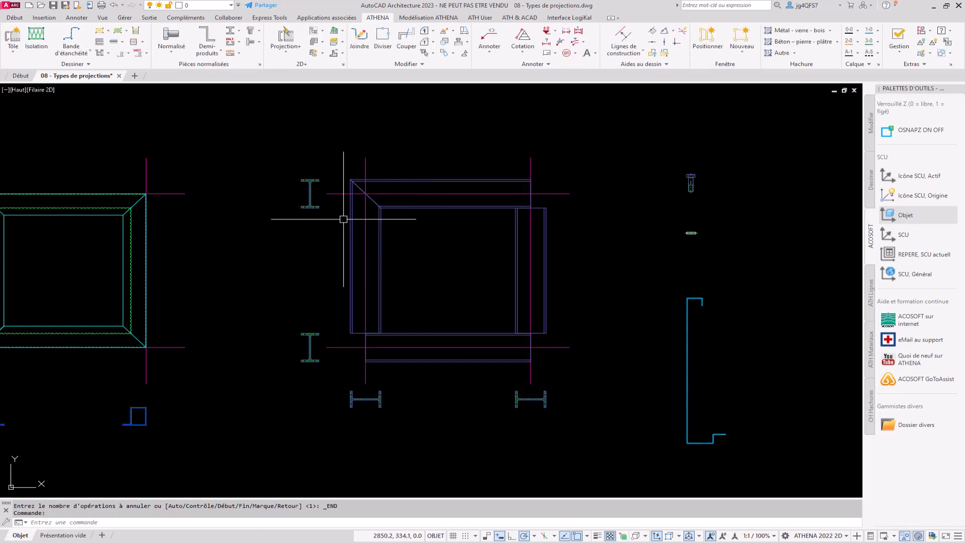
Stretch the upper I-profile section to a larger standard size and try a larger size on the lower-left I-profile.
left_click(315, 204)
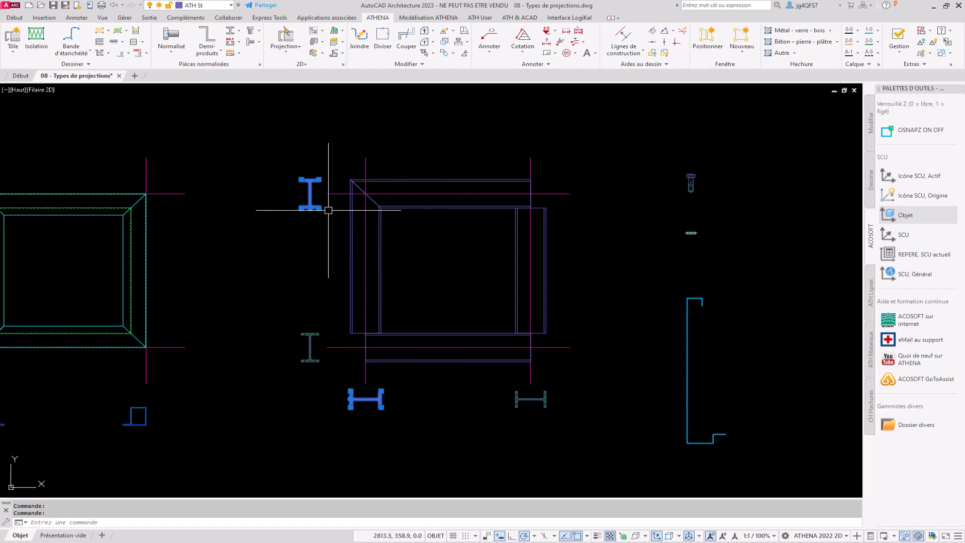
key("Escape")
left_click(314, 172)
left_click(313, 181)
left_click(313, 181)
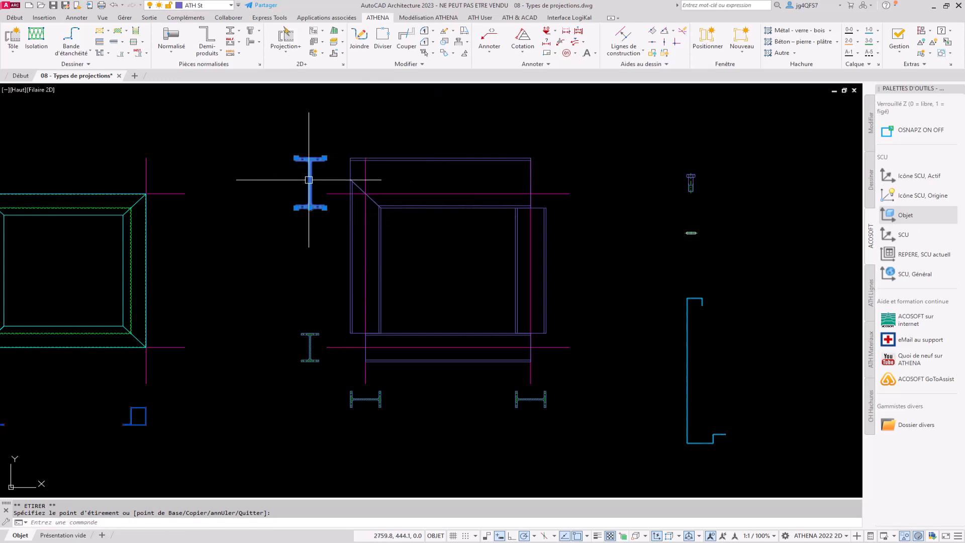
key("Escape")
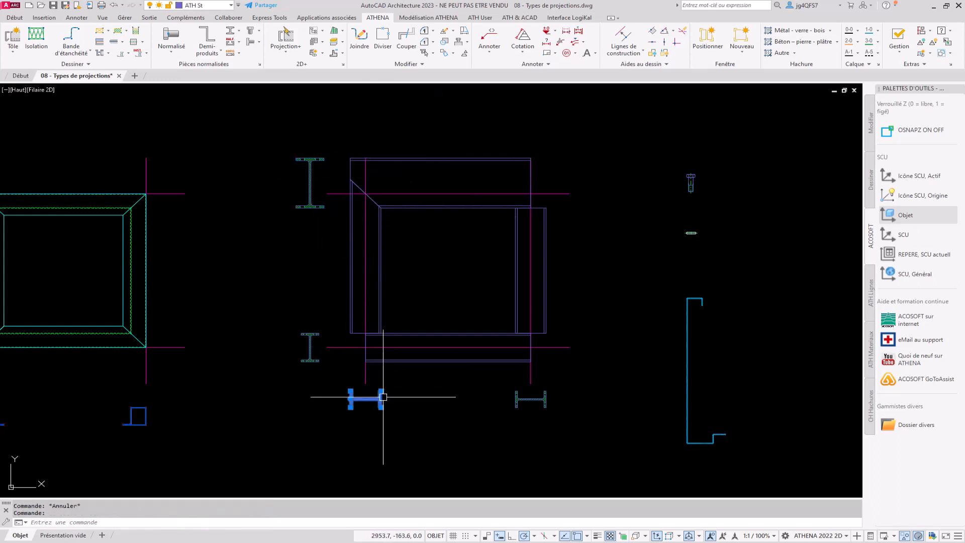
left_click(383, 397)
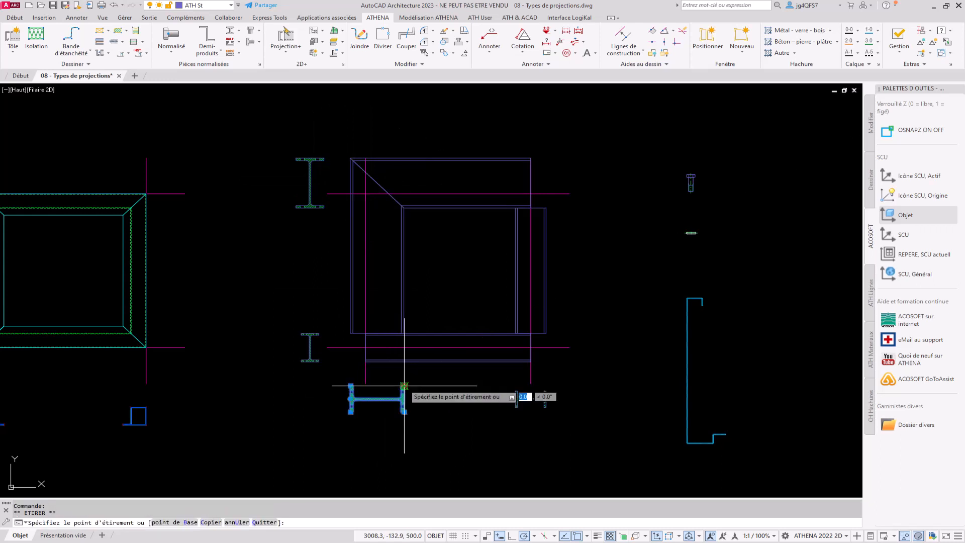
key("Escape")
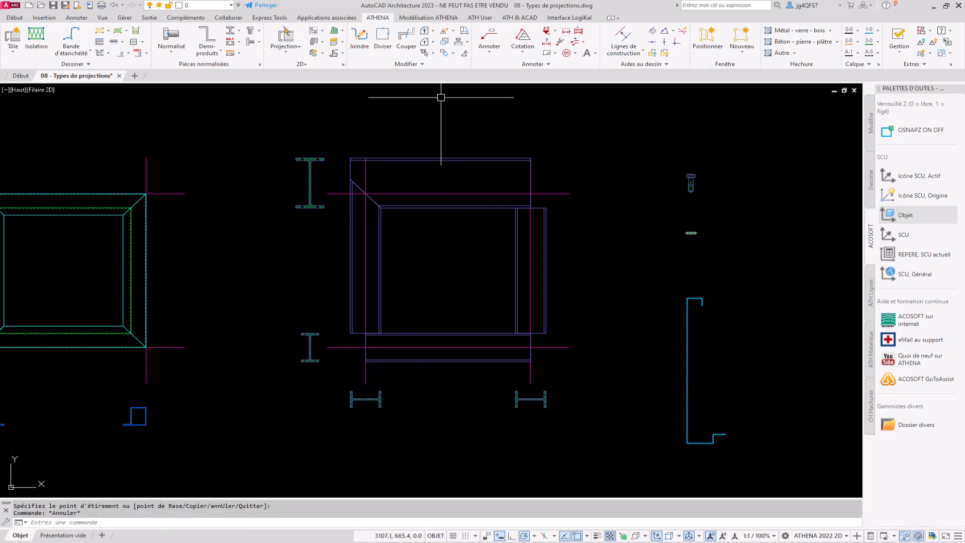
Project the enlarged upper beam upward to place its top view above the frame.
left_click(286, 37)
left_click(415, 158)
key("Return")
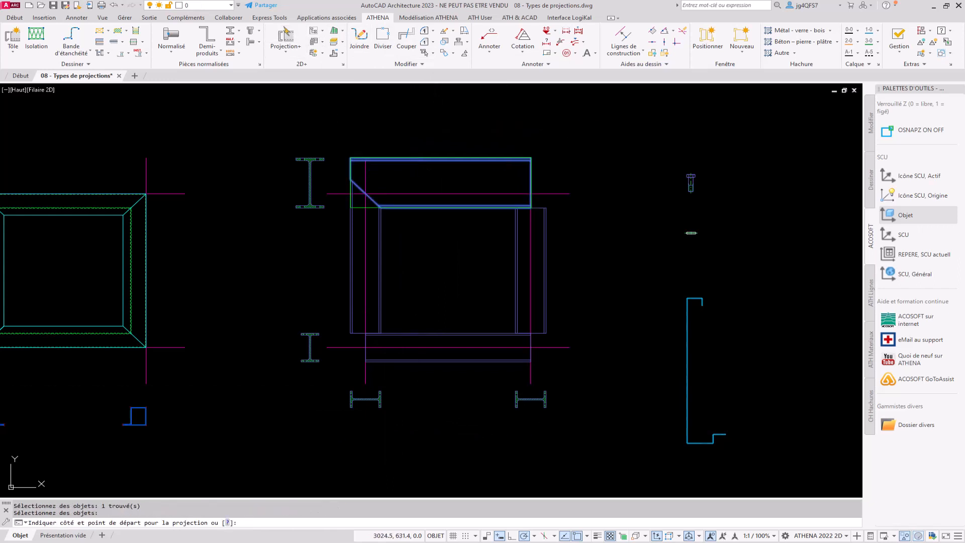
left_click(420, 120)
middle_click_drag(422, 123, 422, 242)
scroll(422, 241, "down", 2)
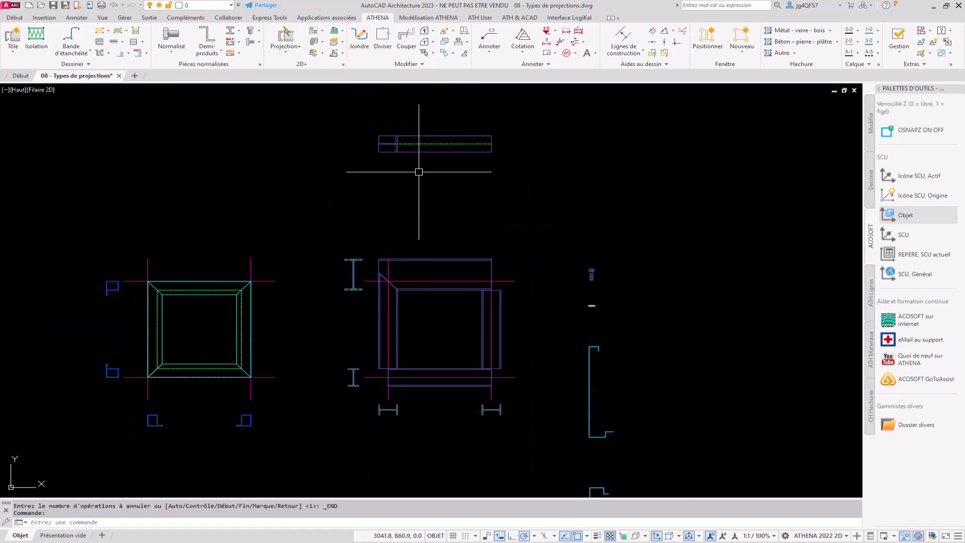
Stretch the right end of the beam's top view so the beam extends past the right vertical beam.
scroll(415, 141, "up", 2)
left_click(523, 147)
left_click(536, 146)
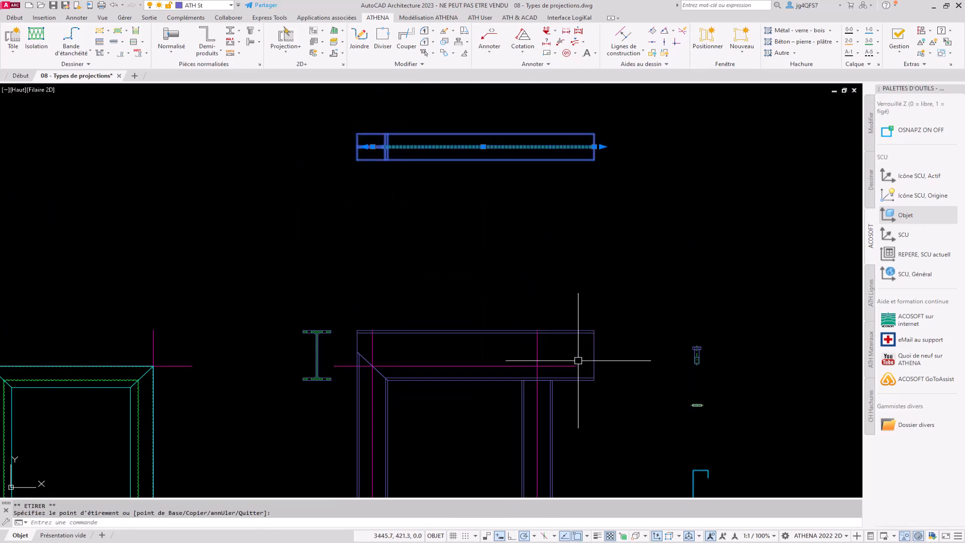
key("ctrl+z")
Project the bolt upward as a head view and project that head view to the right as a side view.
middle_click_drag(545, 338, 248, 250)
scroll(396, 264, "up", 4)
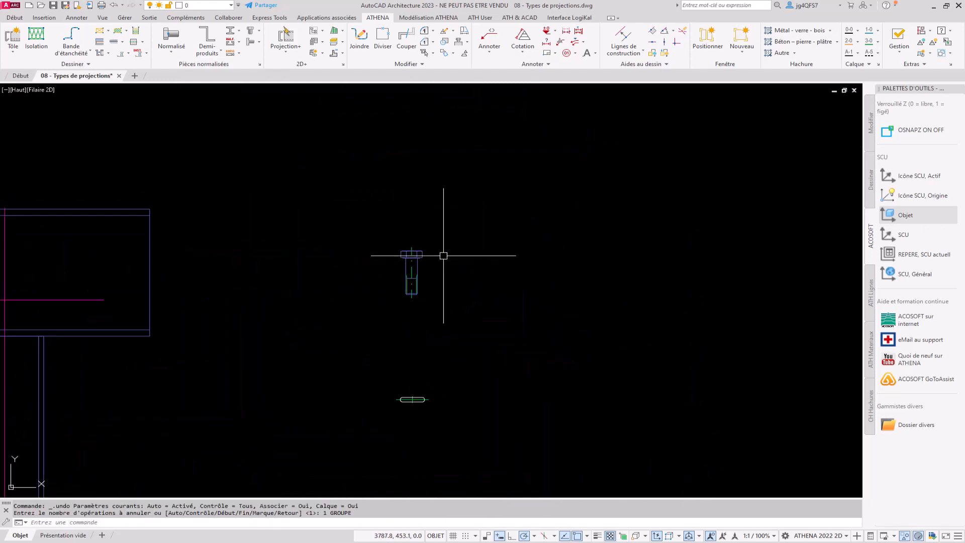
left_click(312, 43)
left_click(410, 258)
key("Return")
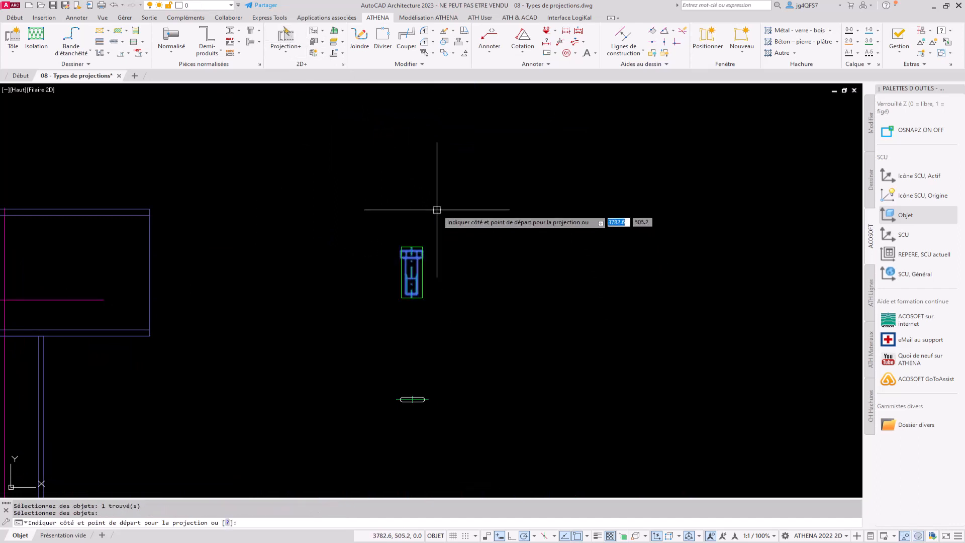
left_click(416, 211)
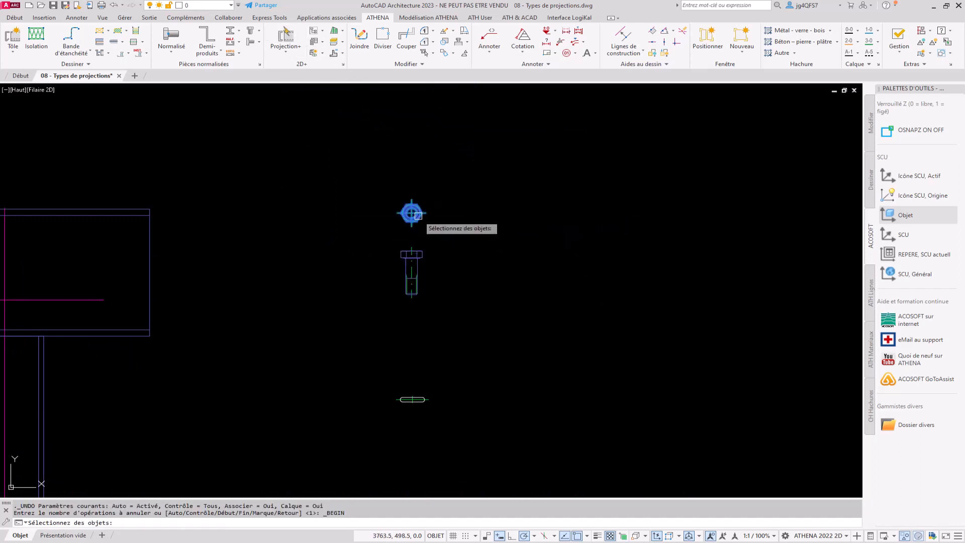
left_click(418, 216)
key("Return")
left_click(461, 215)
Stretch the original bolt to a larger size and clear the selection.
left_click(415, 276)
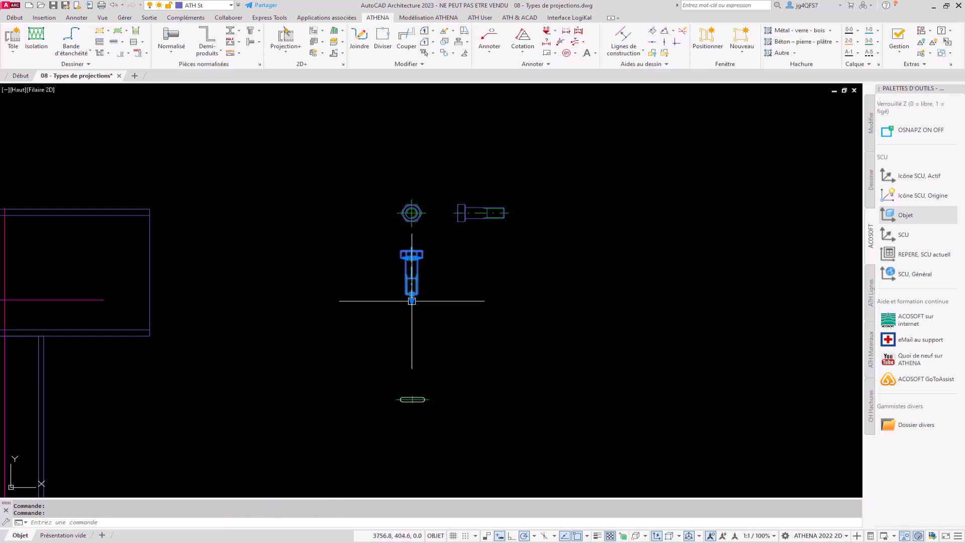
left_click(412, 301)
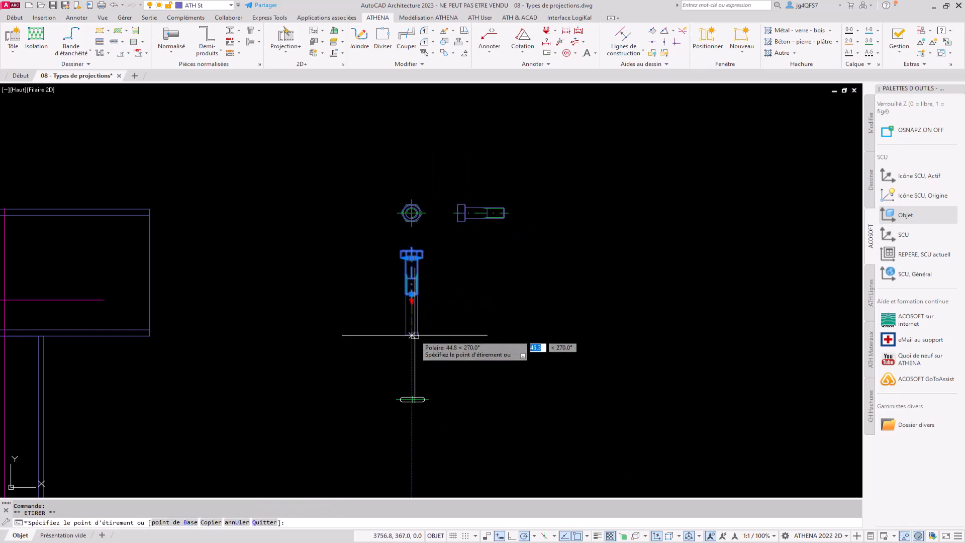
left_click(391, 257)
key("Escape")
Project the slotted hole below the bolt to the right, and project the resulting side view upward.
middle_click_drag(569, 396, 549, 293)
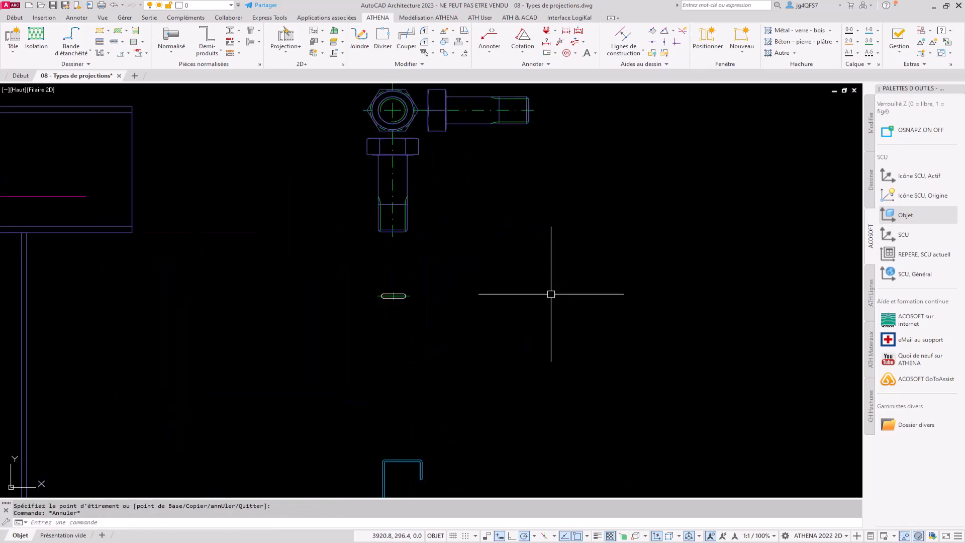
scroll(371, 306, "up", 5)
left_click(300, 40)
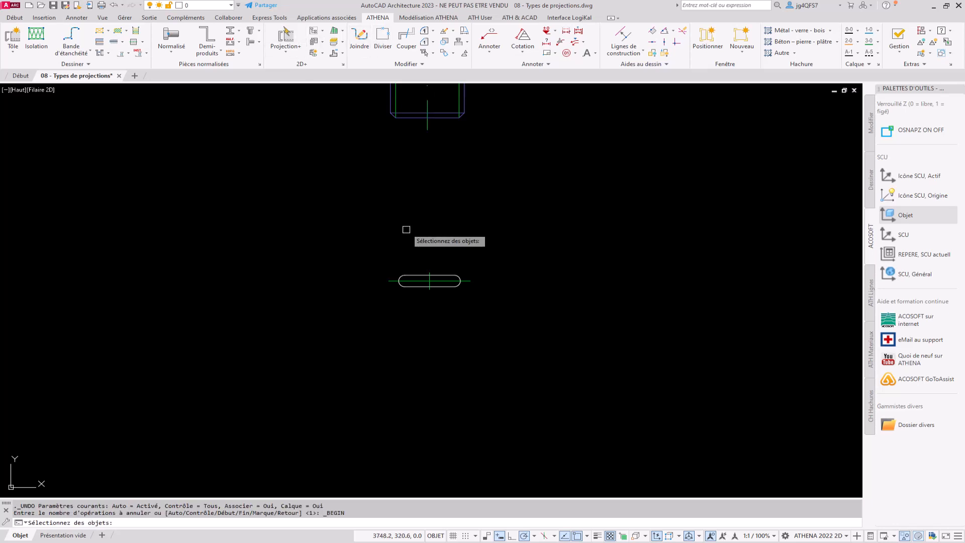
left_click(409, 277)
key("Return")
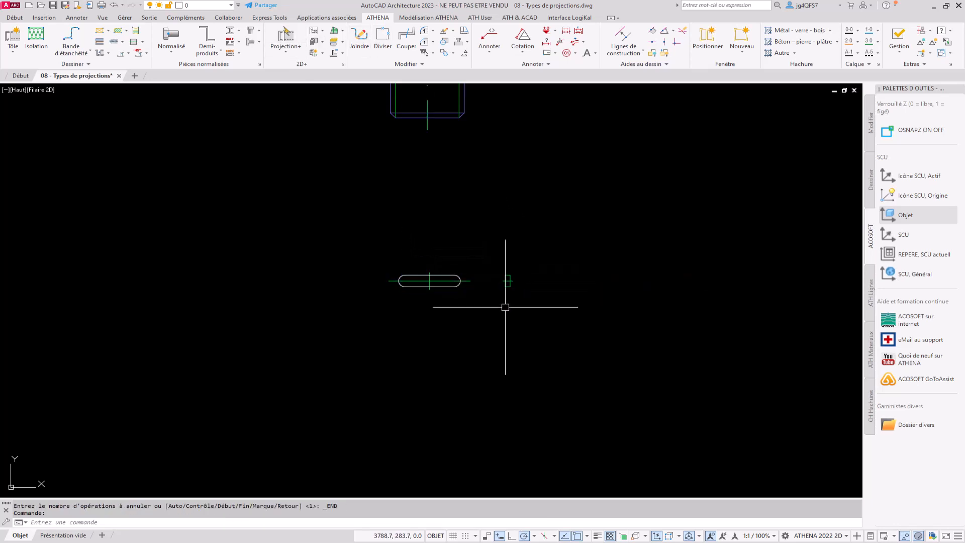
key("Return")
left_click(506, 280)
key("Return")
left_click(507, 248)
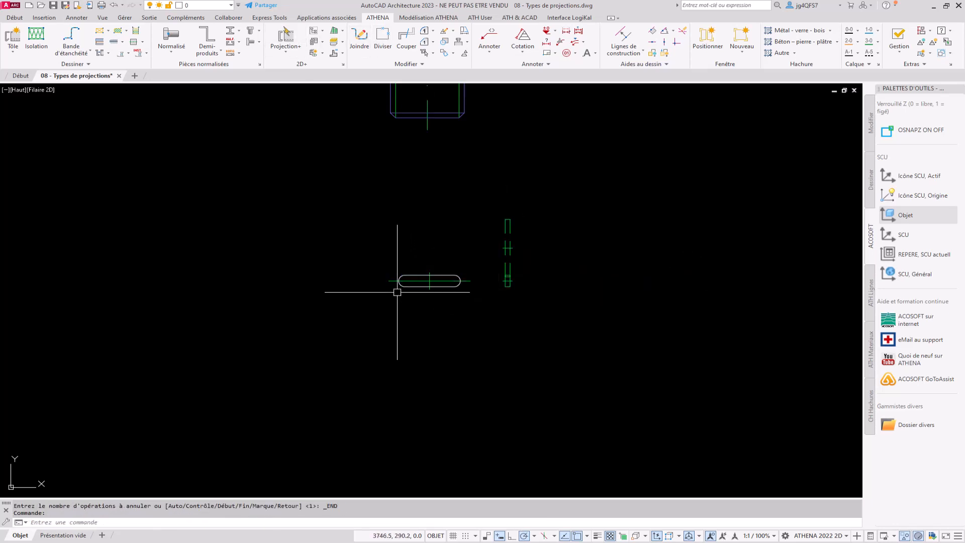
Project the tall folded sheet profile to the right, about 1100 units long, using its upper lip's end as base point.
scroll(396, 289, "down", 7)
middle_click_drag(404, 382, 287, 254)
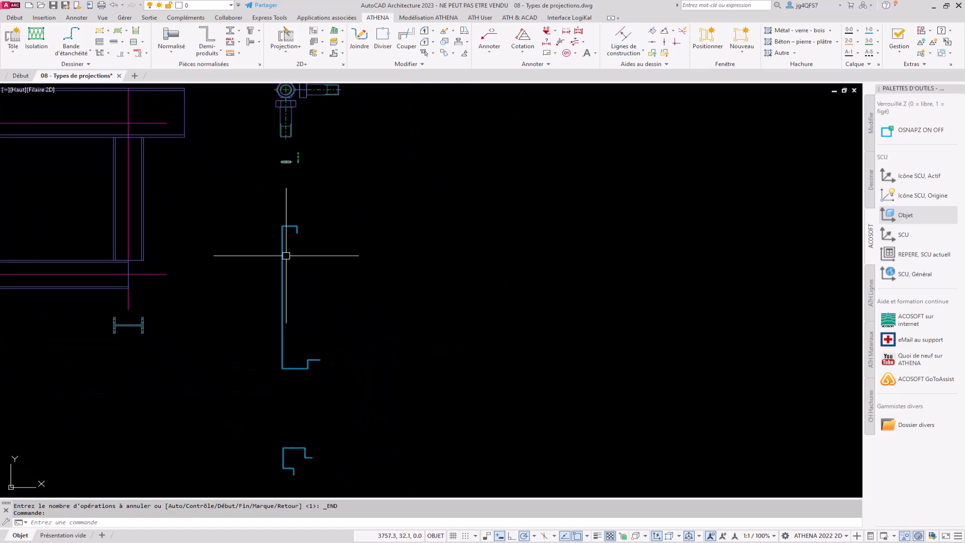
key("Return")
left_click(282, 263)
key("Return")
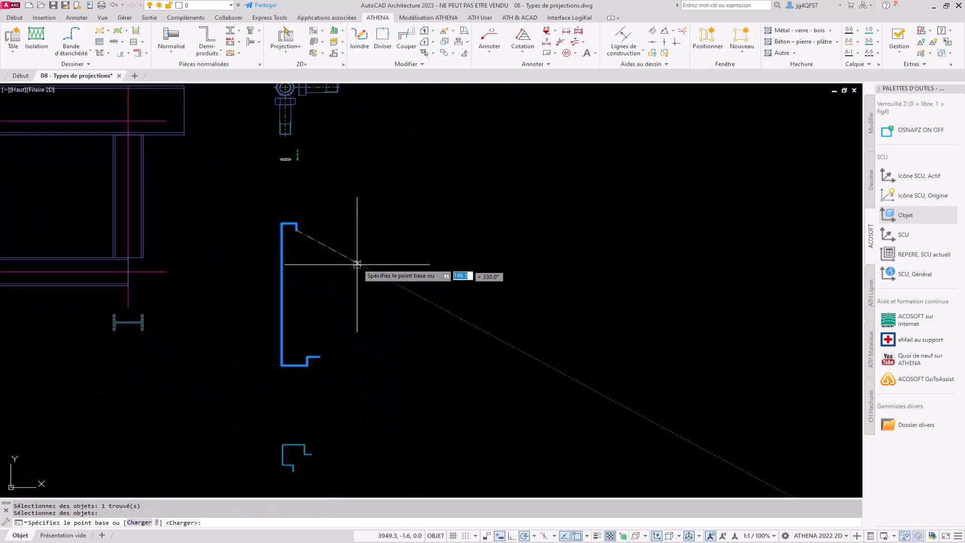
scroll(296, 220, "up", 4)
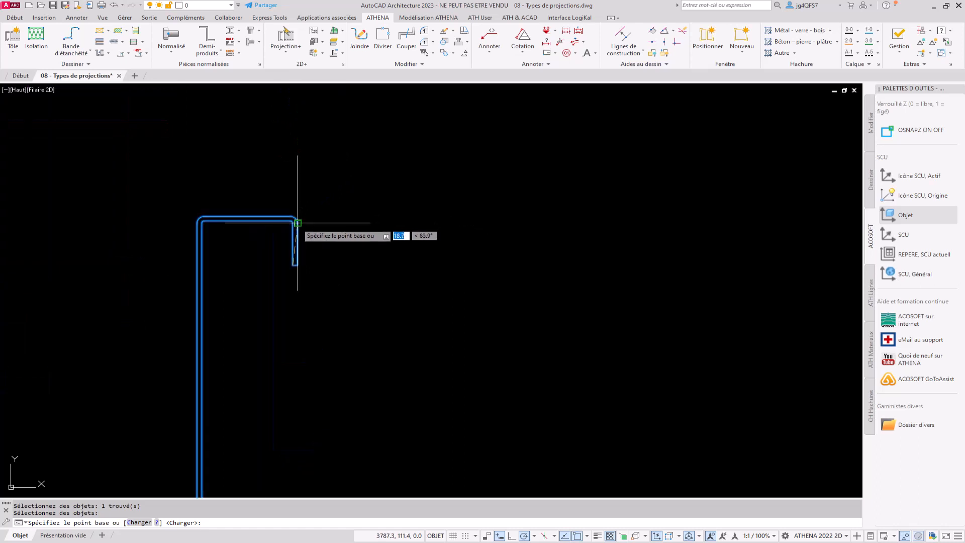
left_click(298, 264)
scroll(297, 264, "down", 4)
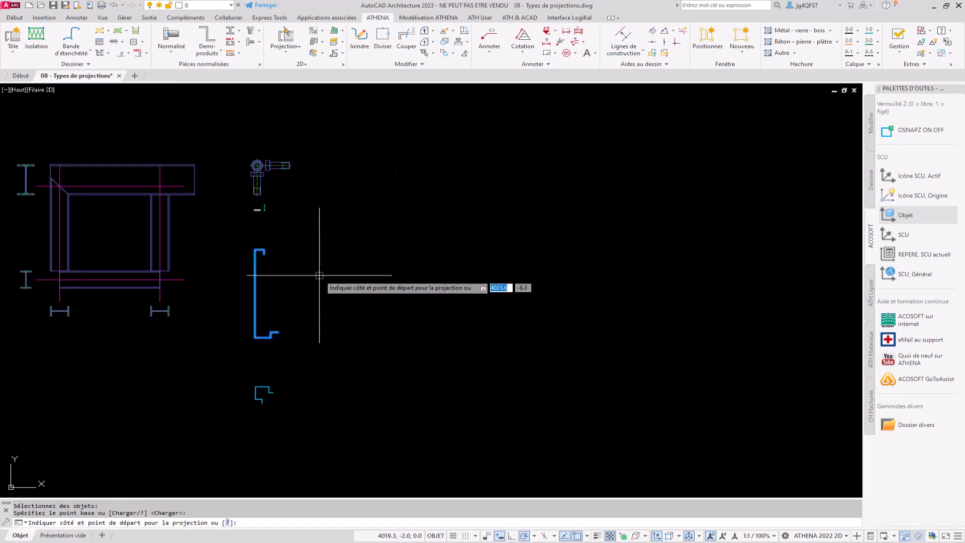
left_click(319, 293)
left_click(575, 294)
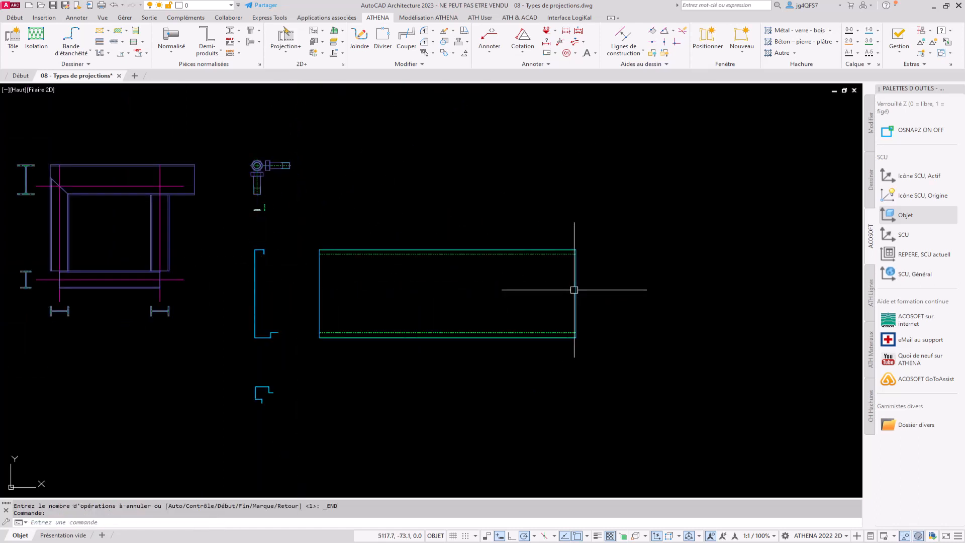
Project the sheet's front view upward to place a top view above it.
key("Return")
left_click(448, 247)
key("Return")
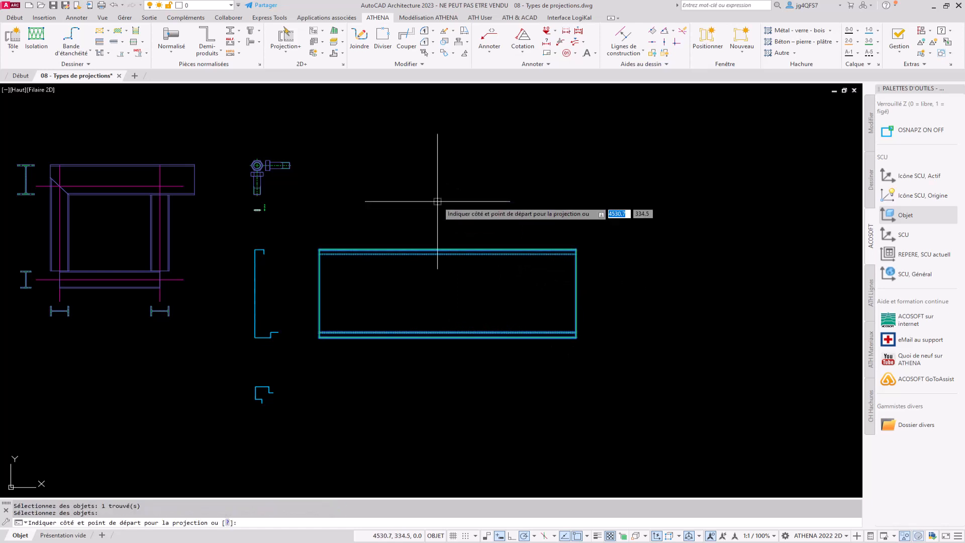
left_click(437, 201)
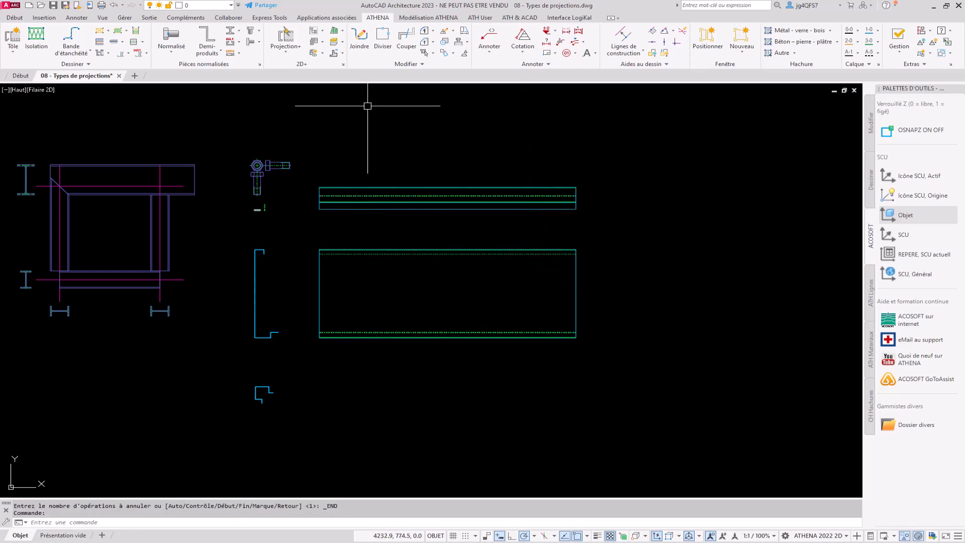
Add an oblique cutting surface across the right end of the sheet's top view and finish the cut.
left_click(334, 44)
left_click(553, 187)
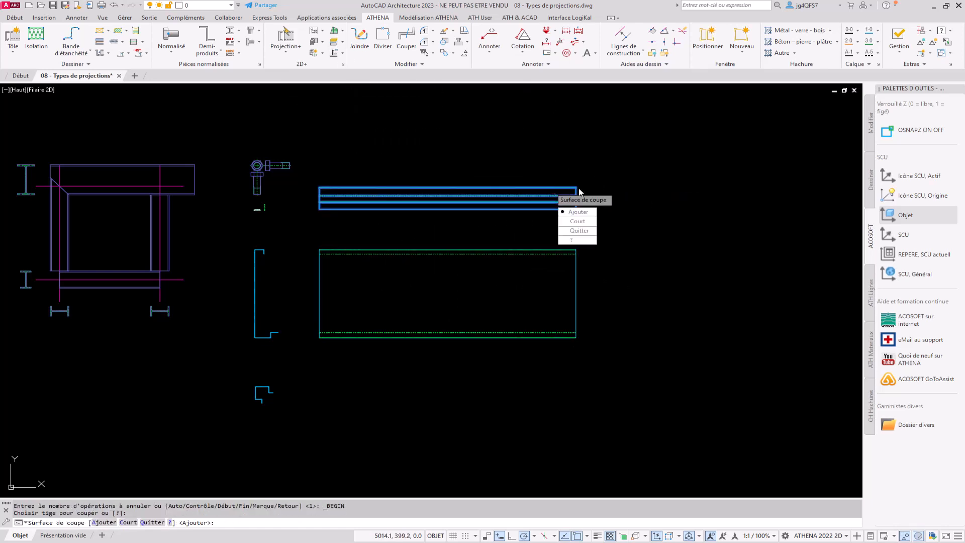
left_click(578, 210)
left_click(576, 163)
left_click(506, 220)
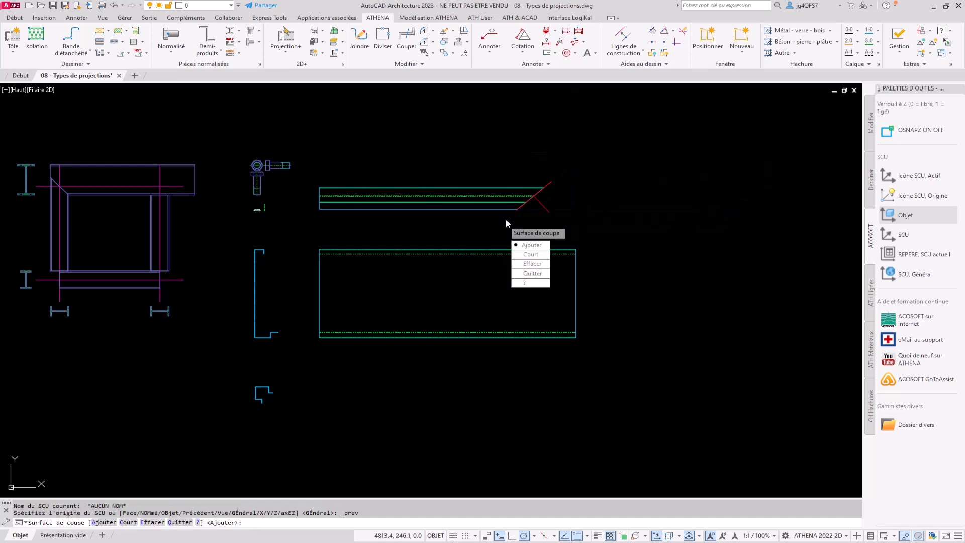
left_click(533, 274)
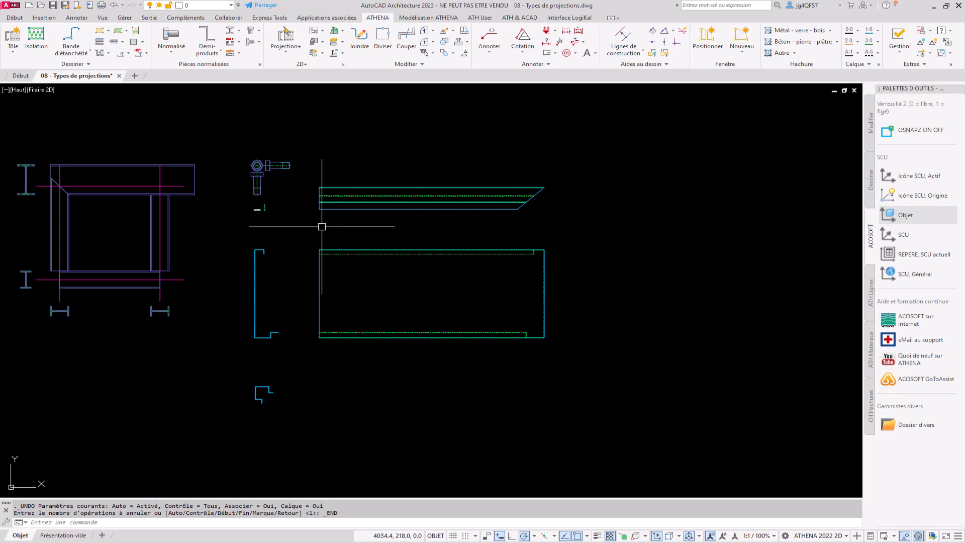
Load the small folded sheet section for a cross-section projection in top view, using its upper lip's end as base point, with article Tôle 1.
left_click(278, 50)
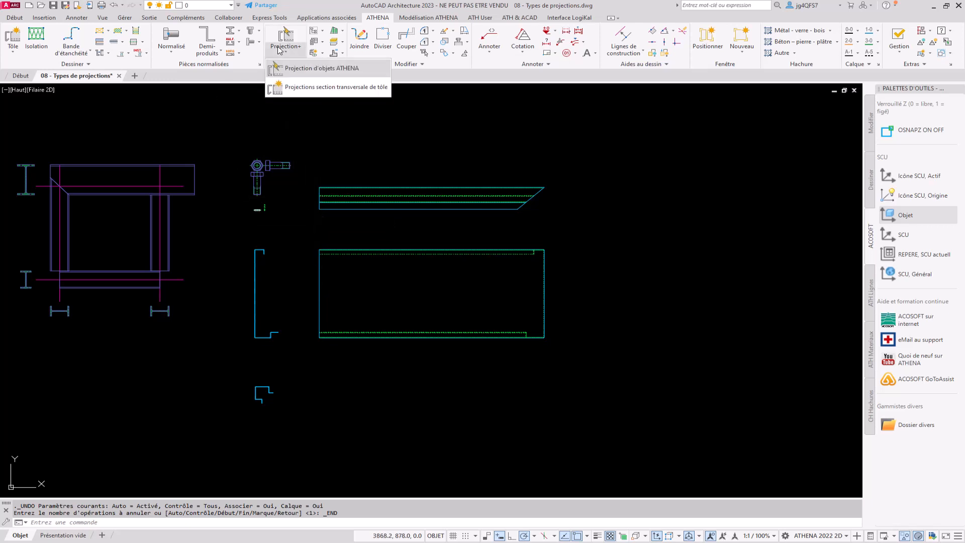
left_click(304, 88)
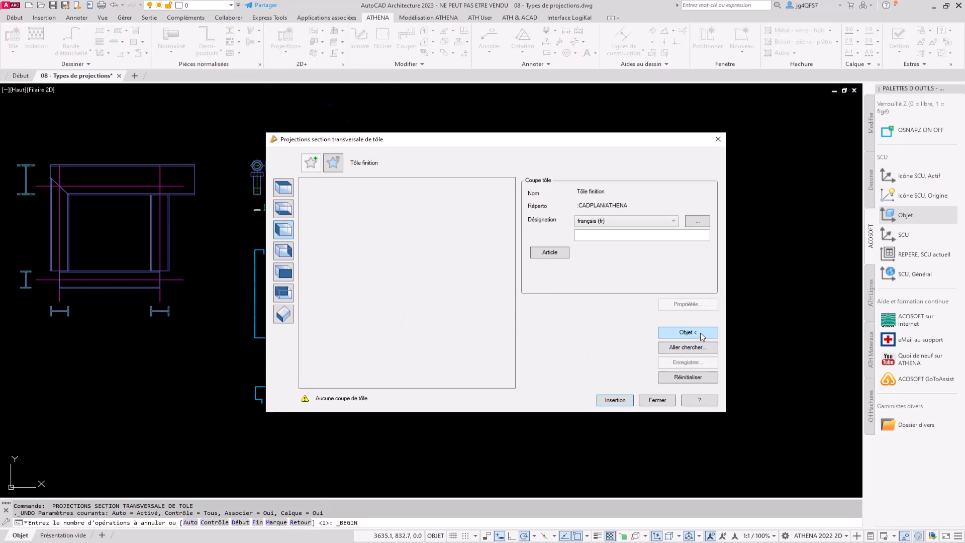
left_click(699, 336)
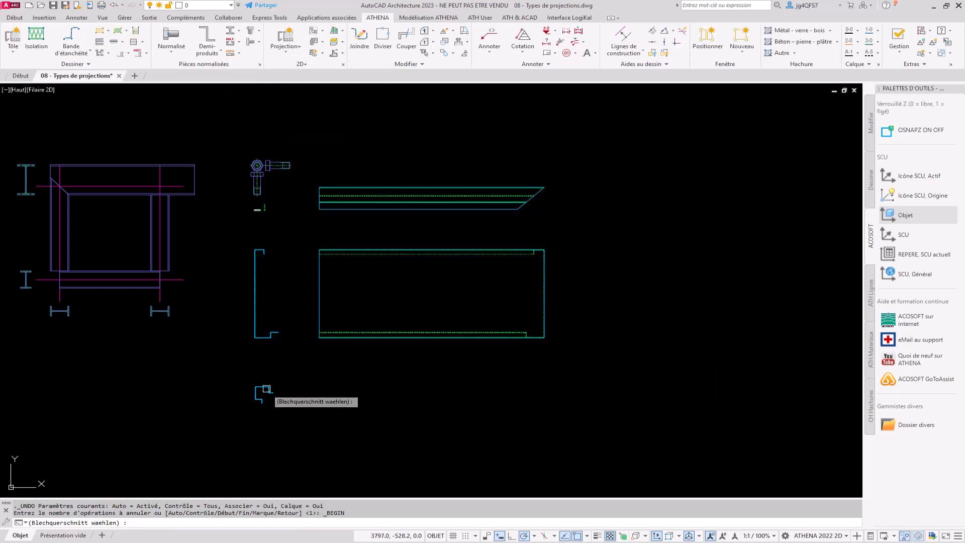
scroll(258, 397, "up", 5)
left_click(266, 288)
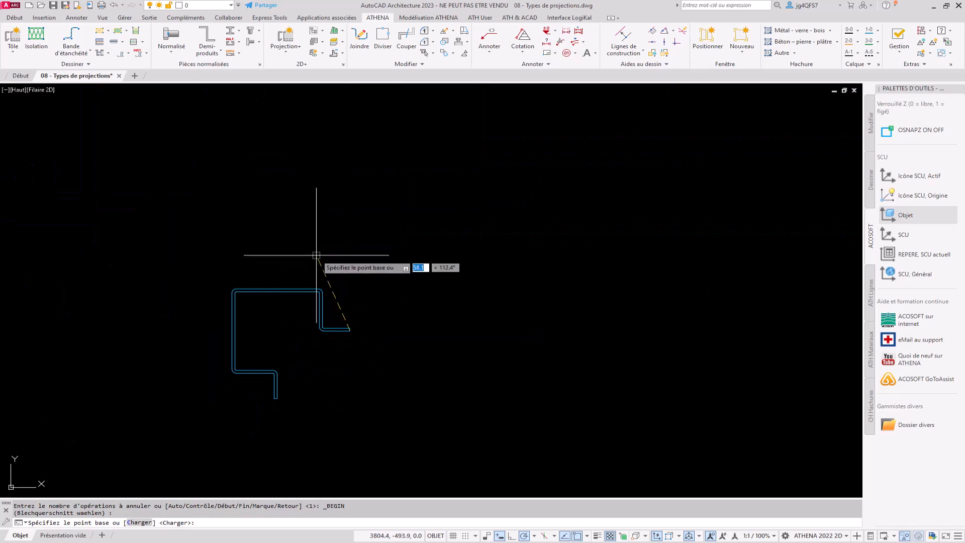
left_click(350, 327)
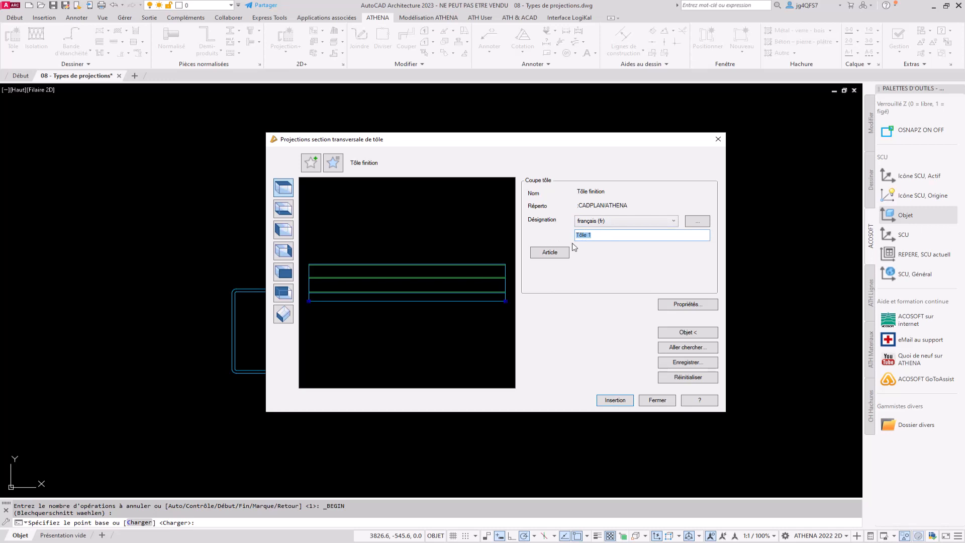
left_click(558, 255)
left_click(481, 288)
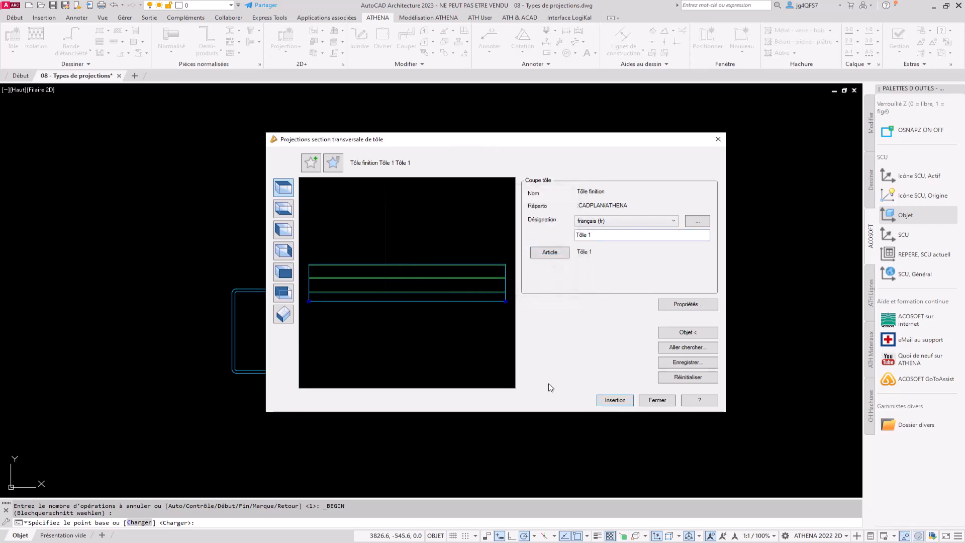
Insert the sheet projection by points as two connected segments beside its profile, one horizontal and one sloping down to the right.
left_click(615, 400)
scroll(424, 314, "down", 2)
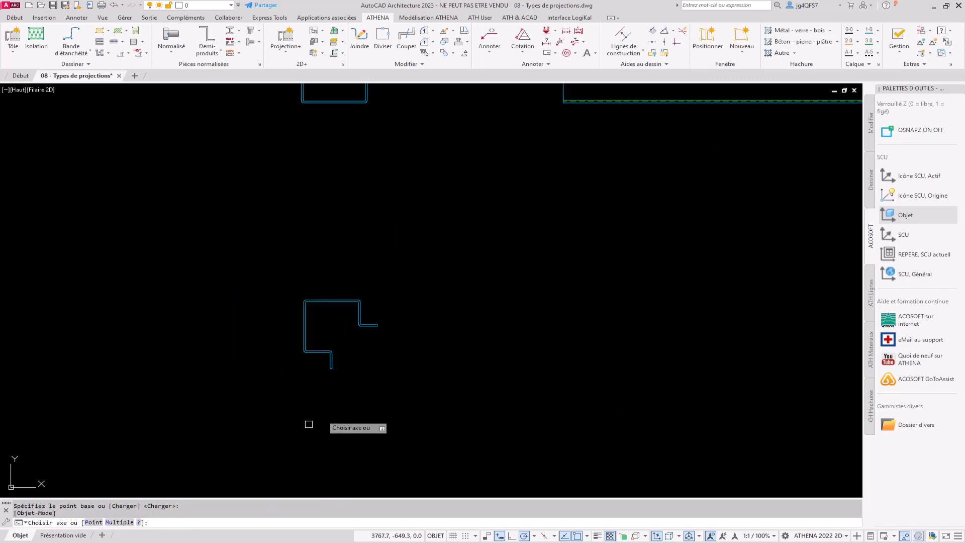
left_click(96, 521)
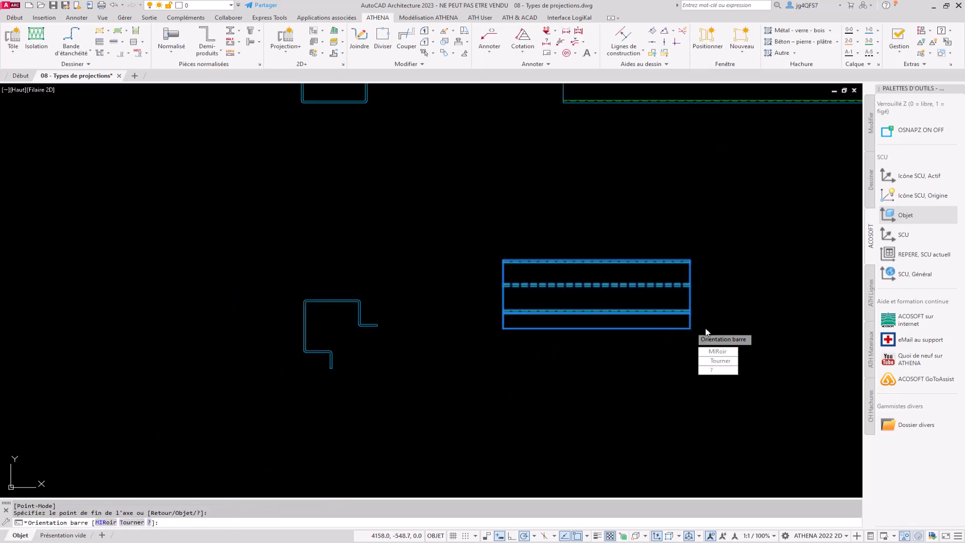
left_click(690, 328)
scroll(696, 341, "down", 2)
middle_click_drag(723, 352, 514, 319)
left_click(595, 364)
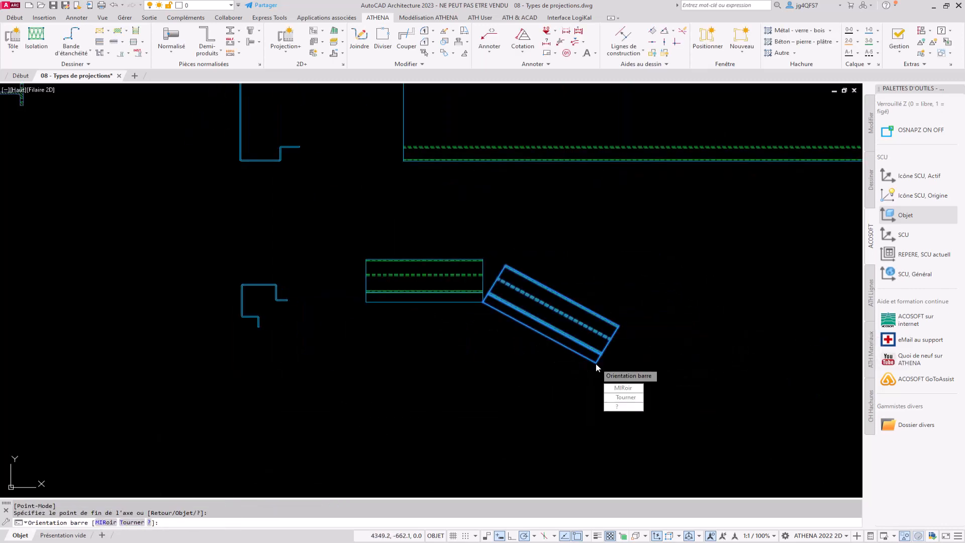
key("Return")
Mitre the joint between the sloping and horizontal sheet segments with a Biais cut.
left_click(322, 43)
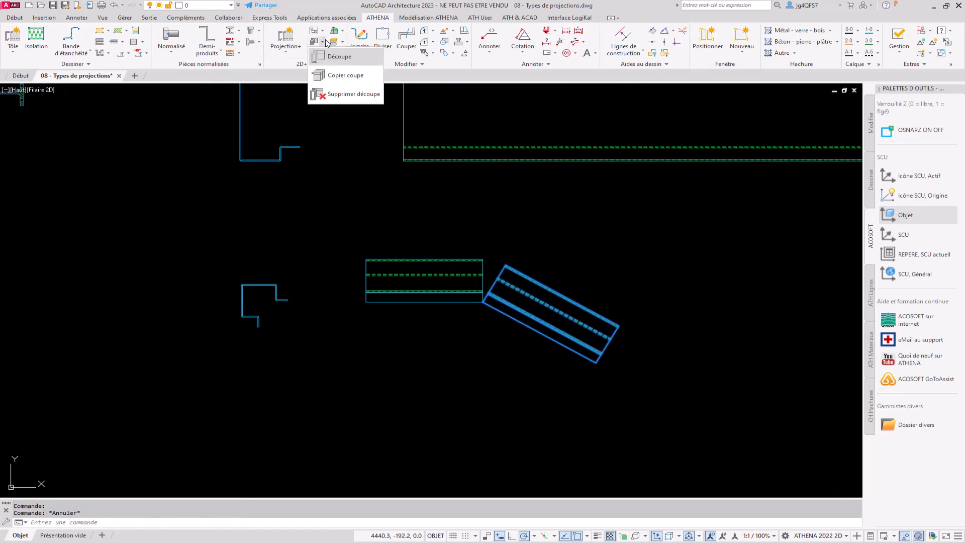
left_click(343, 57)
left_click(507, 269)
left_click(439, 394)
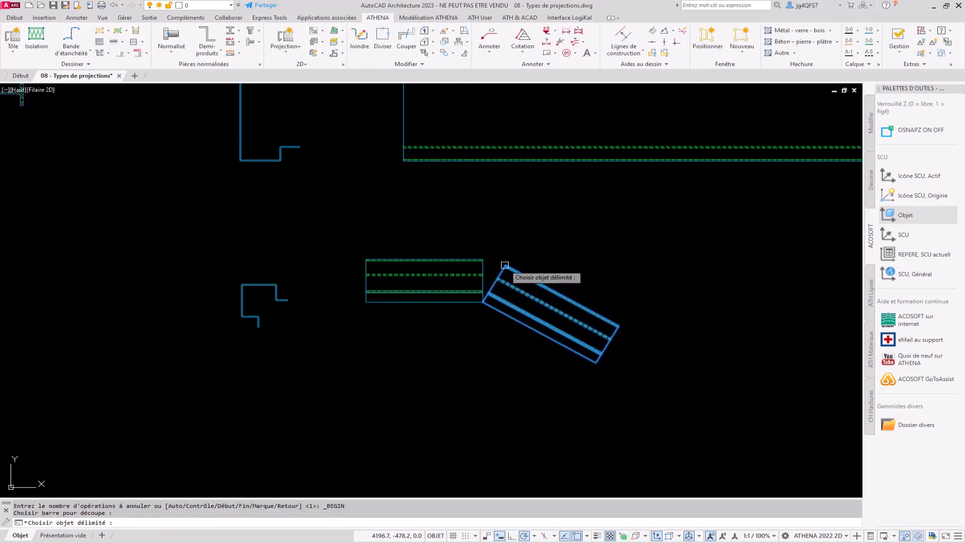
left_click(481, 273)
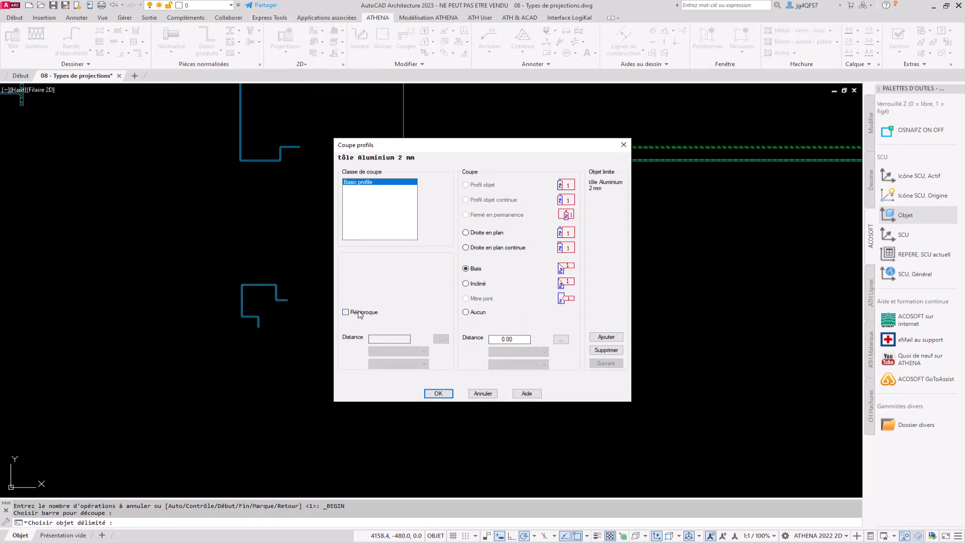
left_click(439, 393)
scroll(510, 289, "down", 4)
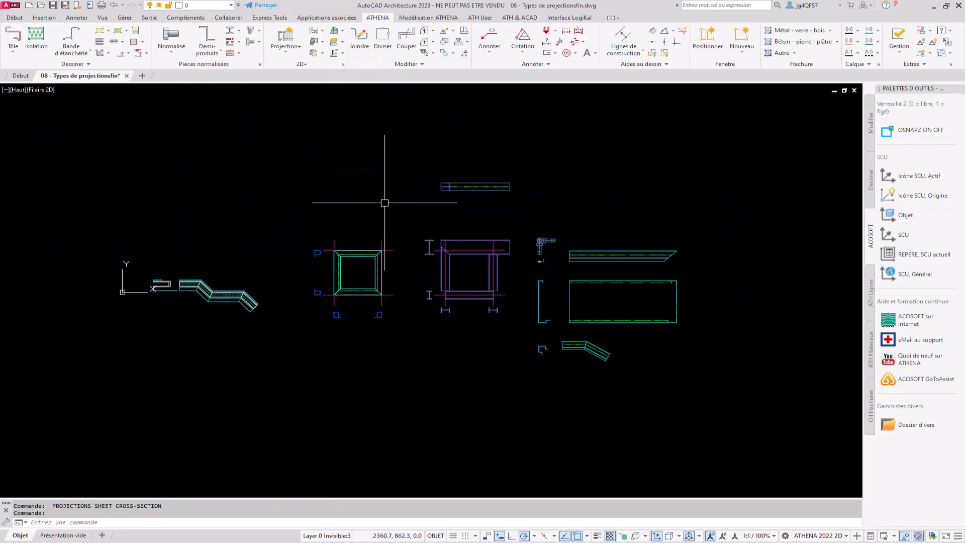
Insert the Tôle 1 section by points as a 3D sheet projection on an axis rising to the right below the frames.
left_click(285, 48)
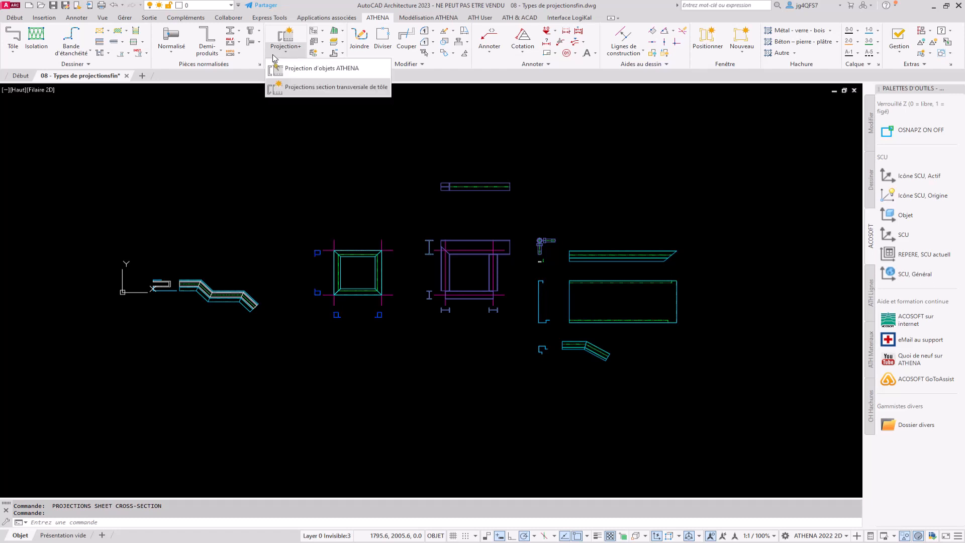
left_click(298, 94)
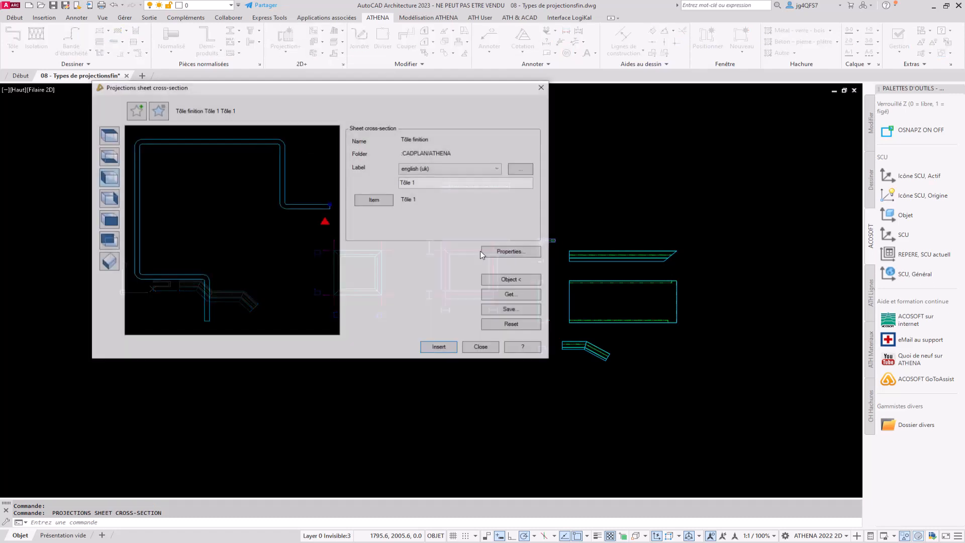
left_click(109, 262)
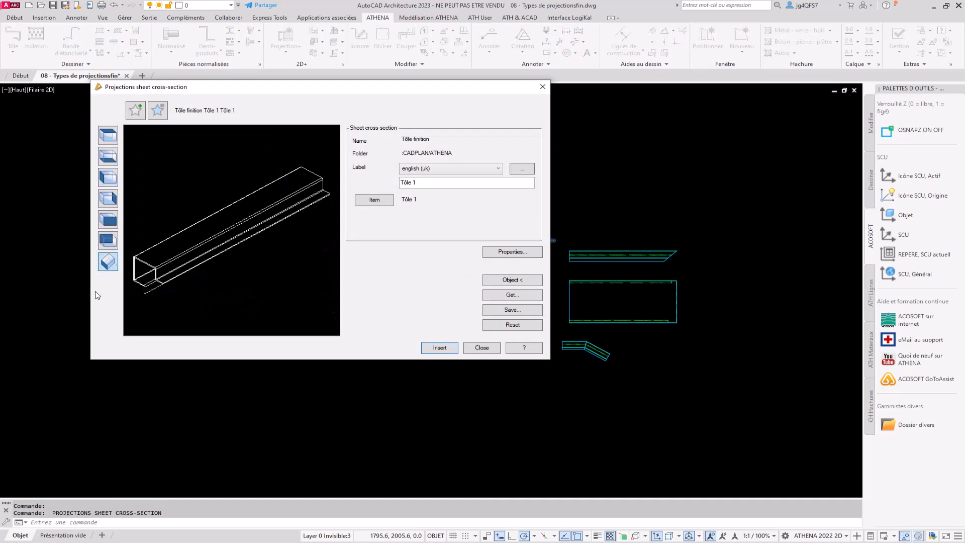
left_click(429, 348)
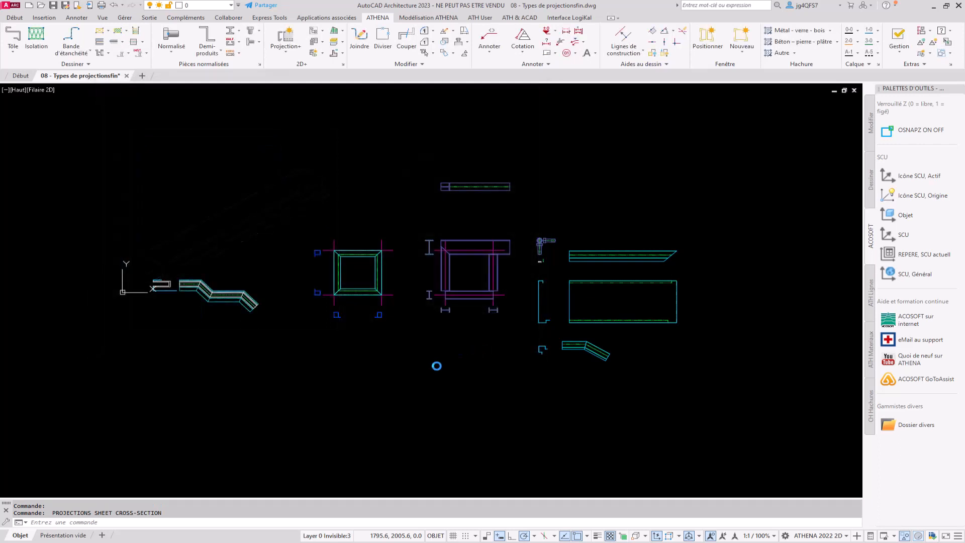
left_click(85, 522)
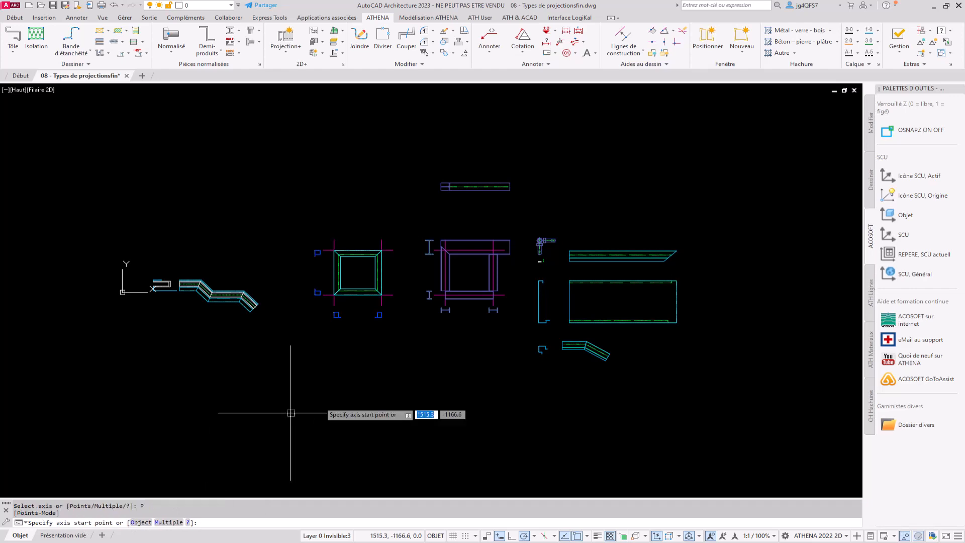
scroll(348, 399, "up", 4)
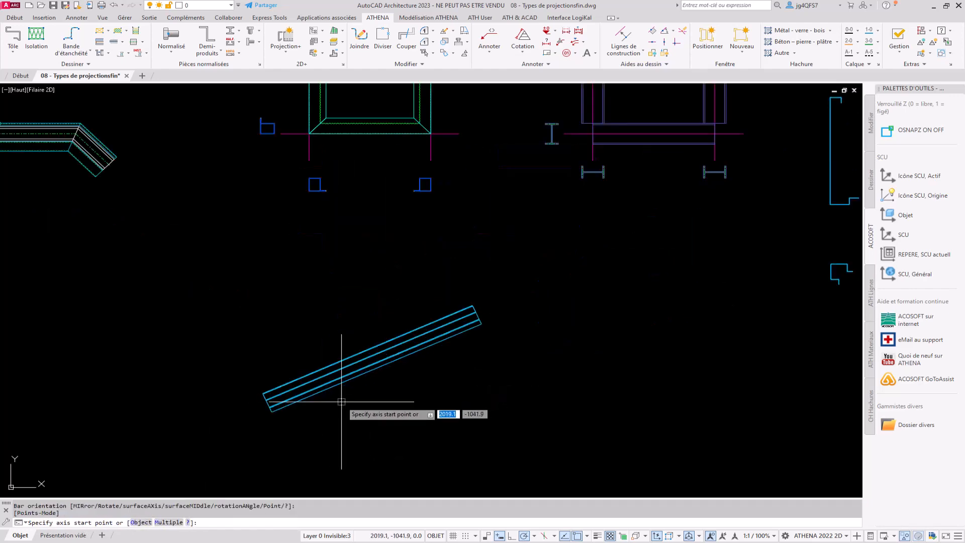
End the projection command and show the 3D sheet's folded end in a custom view with the Ombré avec arêtes visual style.
mouse_move(341, 402)
middle_mouse_down("shift")
mouse_move(506, 288)
mouse_move(601, 278)
middle_mouse_up("shift")
scroll(601, 278, "up", 4)
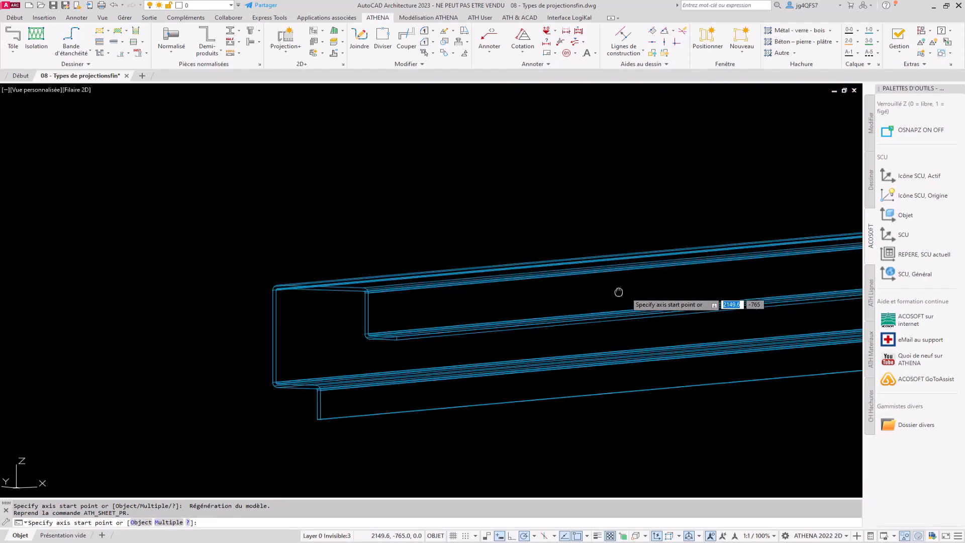
left_click(76, 89)
left_click(106, 165)
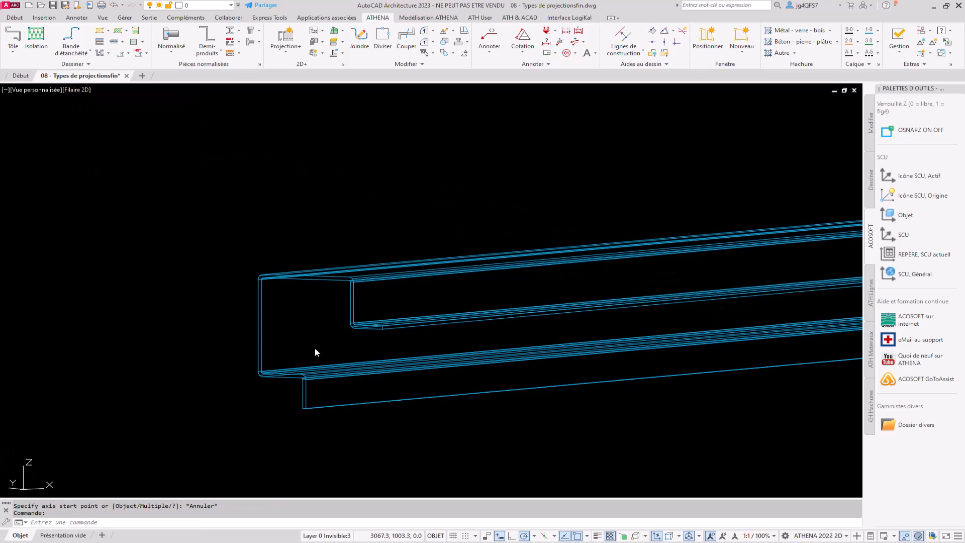
middle_click_drag(316, 345, 317, 341, "shift")
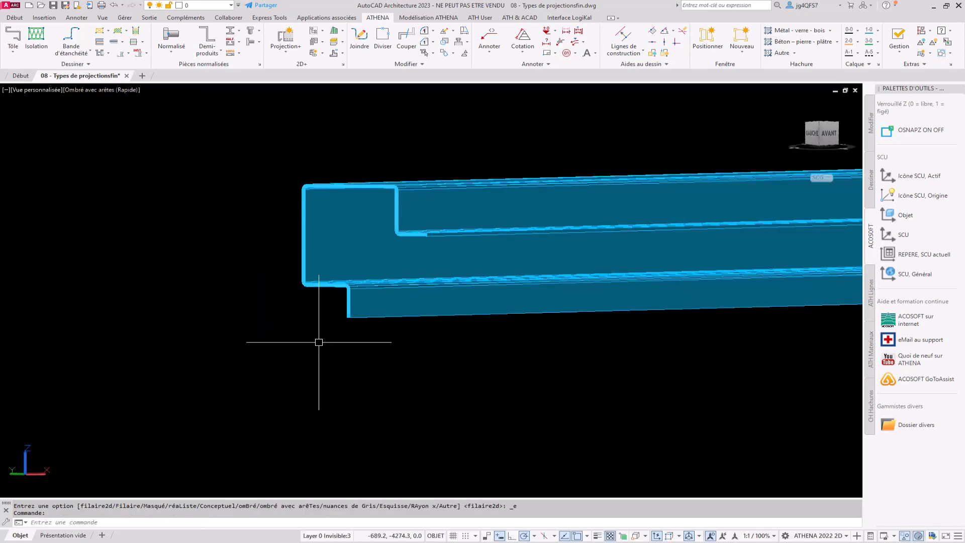